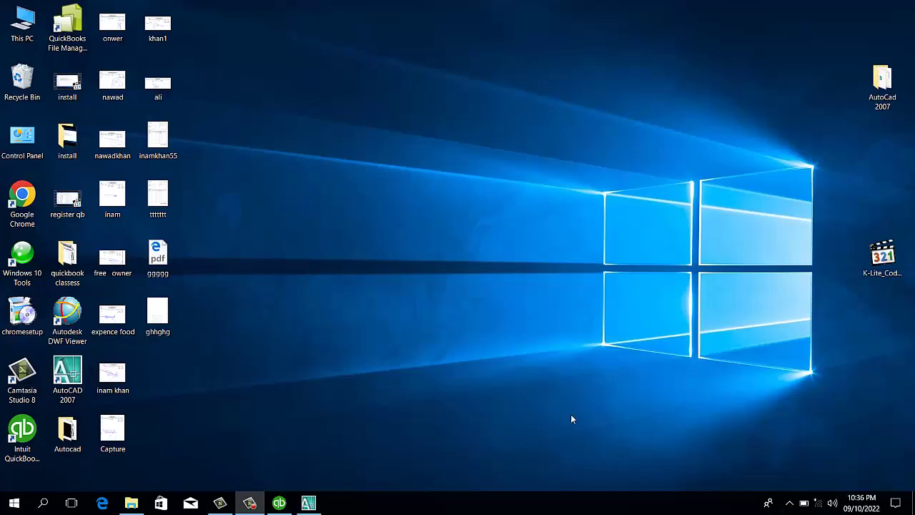
# - Restore the AutoCAD 2007 window with the floor plan drawing from the taskbar
pyautogui.click(308, 503)
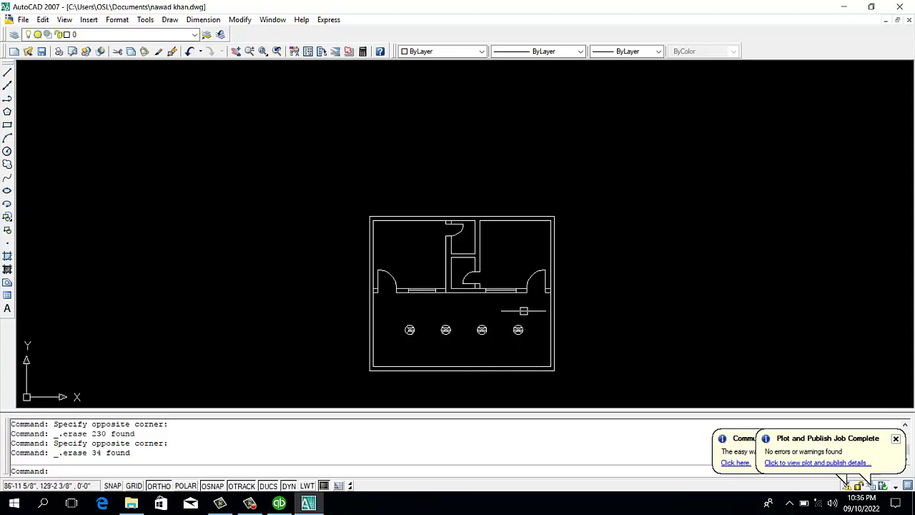
# - Show the Orbit, View and Visual Styles toolbars from the ACAD toolbar list
pyautogui.rightClick(883, 42)
pyautogui.moveTo(847, 45)
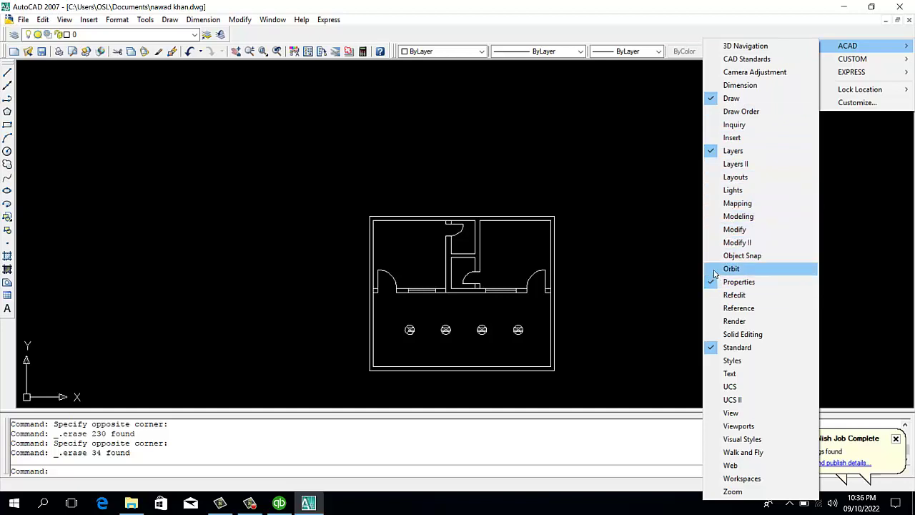
pyautogui.click(731, 269)
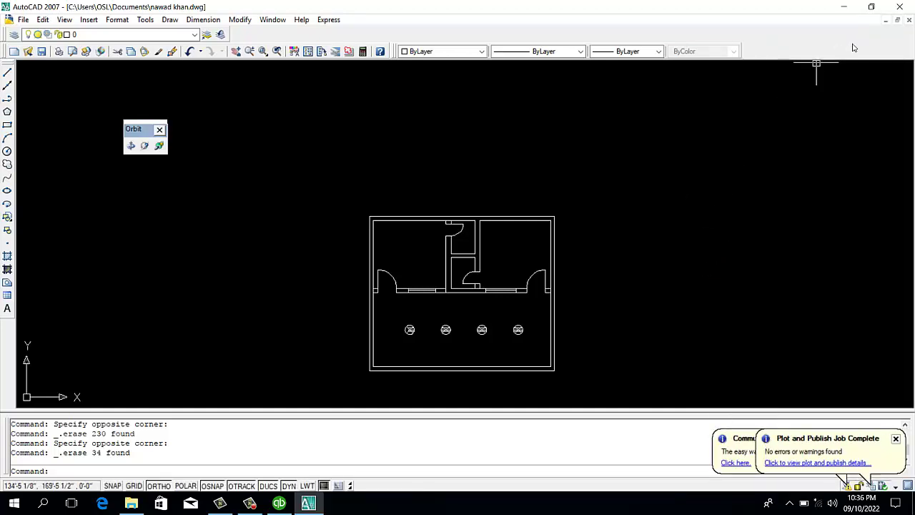
pyautogui.rightClick(853, 45)
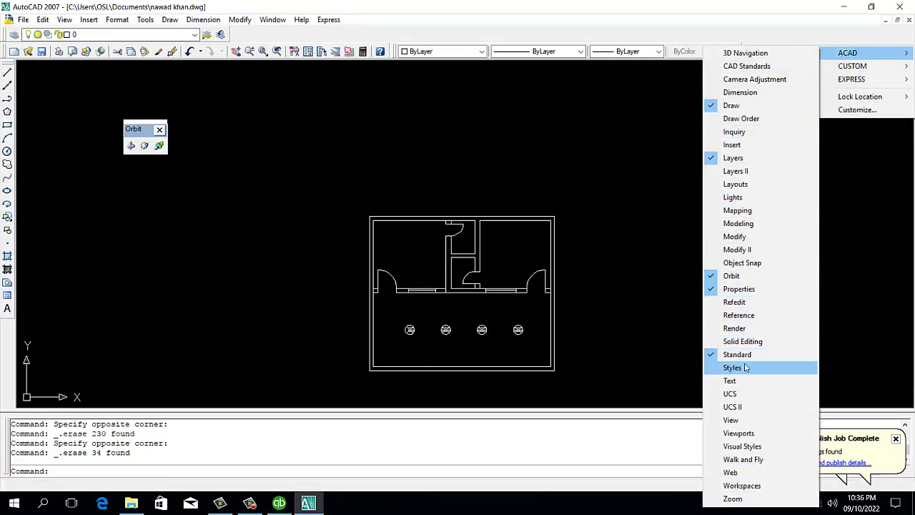
pyautogui.click(732, 419)
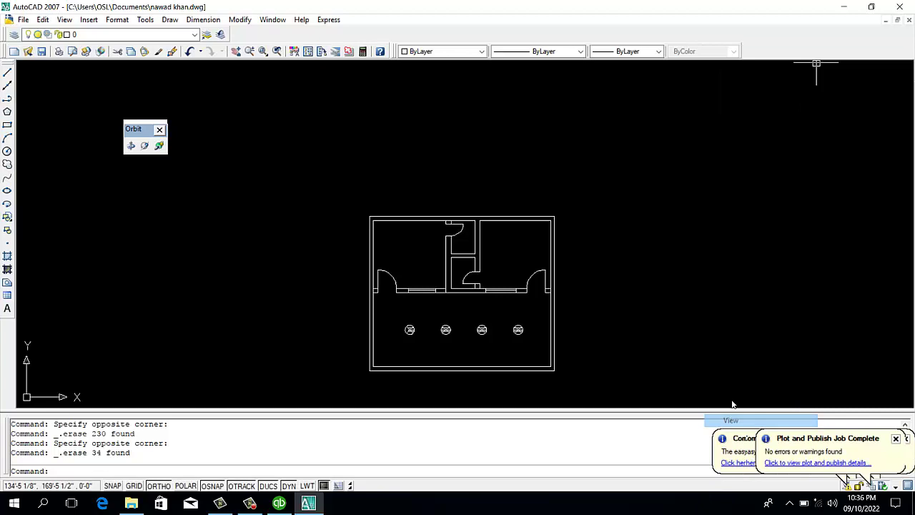
pyautogui.rightClick(862, 45)
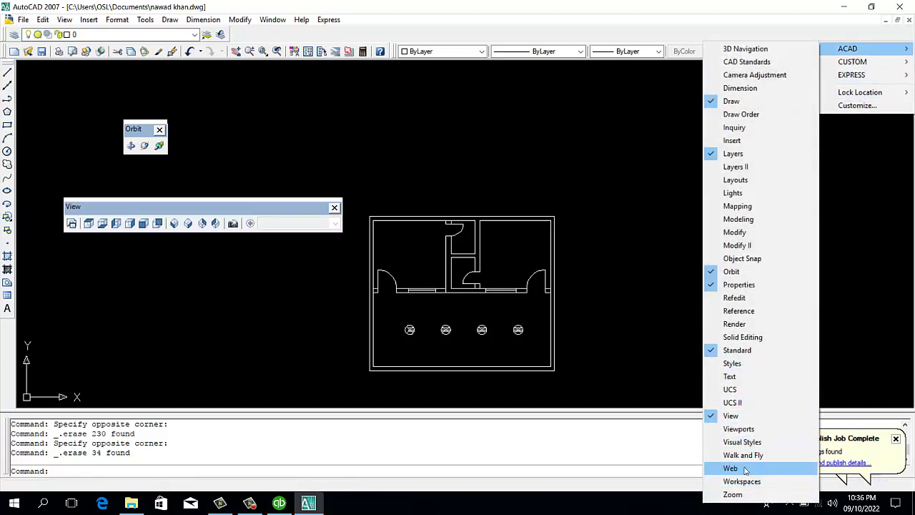
pyautogui.click(741, 442)
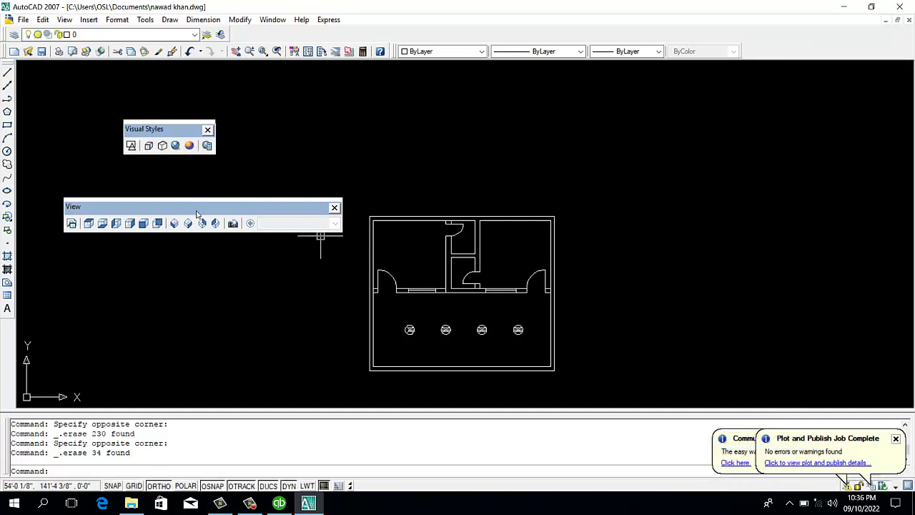
# - Dock the View and Visual Styles toolbars side by side above the command line
pyautogui.moveTo(188, 212); pyautogui.dragTo(212, 398)
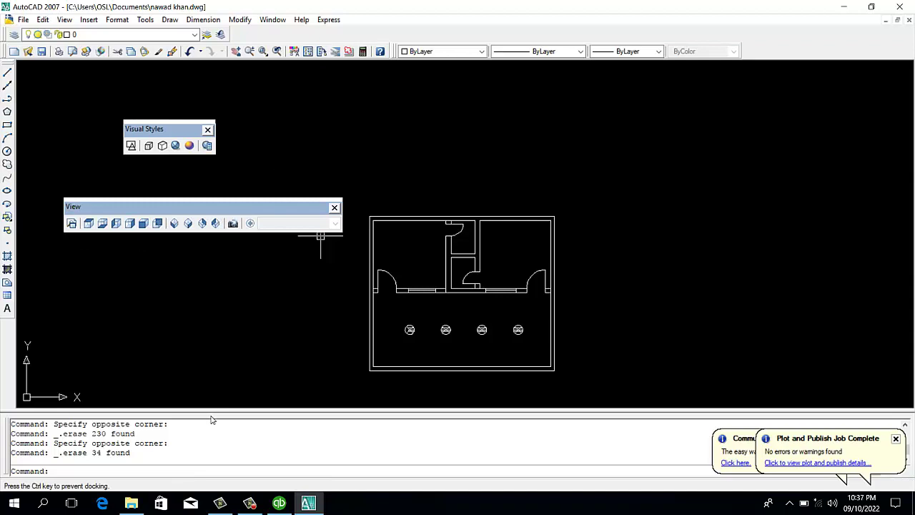
pyautogui.moveTo(211, 420); pyautogui.dragTo(193, 426)
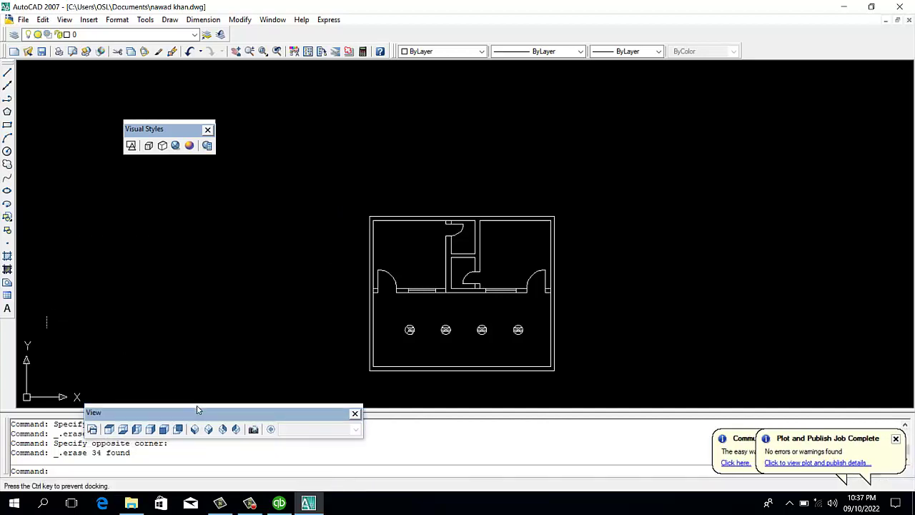
pyautogui.moveTo(195, 417); pyautogui.dragTo(199, 409)
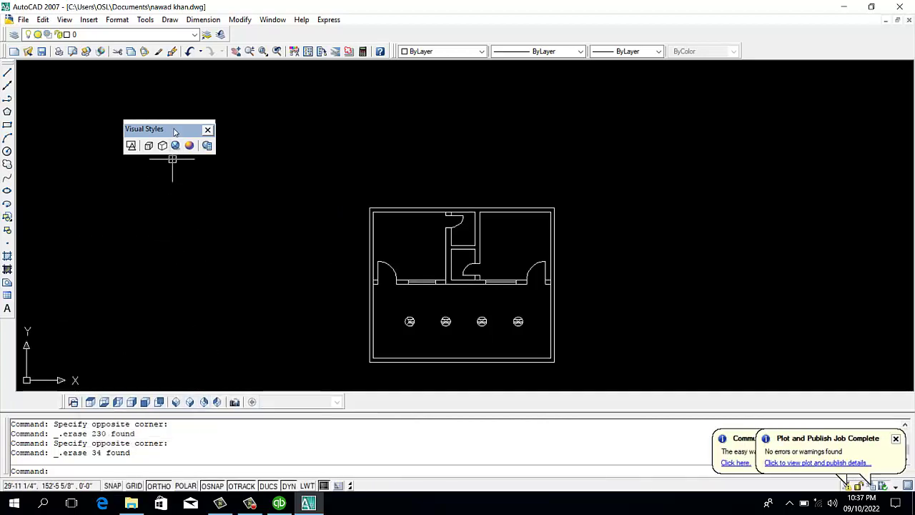
pyautogui.moveTo(174, 131); pyautogui.dragTo(290, 372)
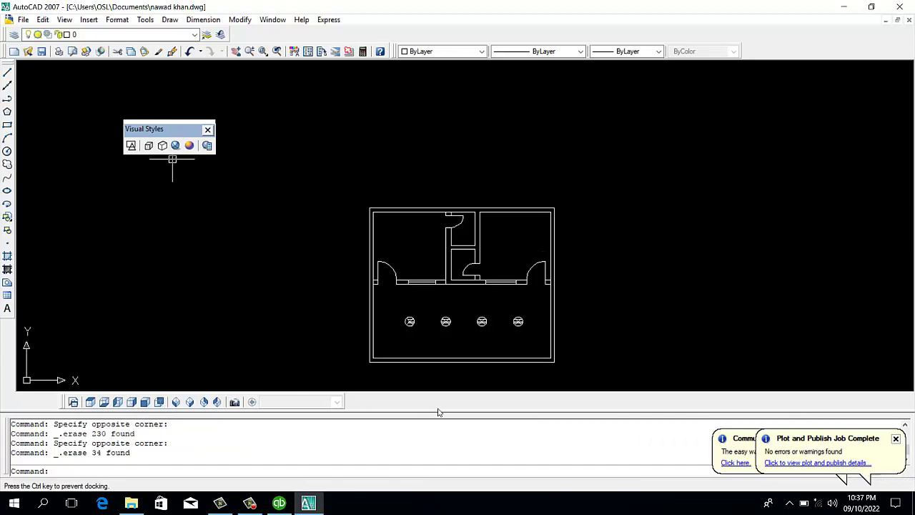
pyautogui.moveTo(438, 412)
pyautogui.mouseDown()
pyautogui.moveTo(451, 423)
pyautogui.moveTo(375, 402)
pyautogui.moveTo(347, 371)
pyautogui.mouseUp()
pyautogui.moveTo(457, 400); pyautogui.dragTo(475, 403)
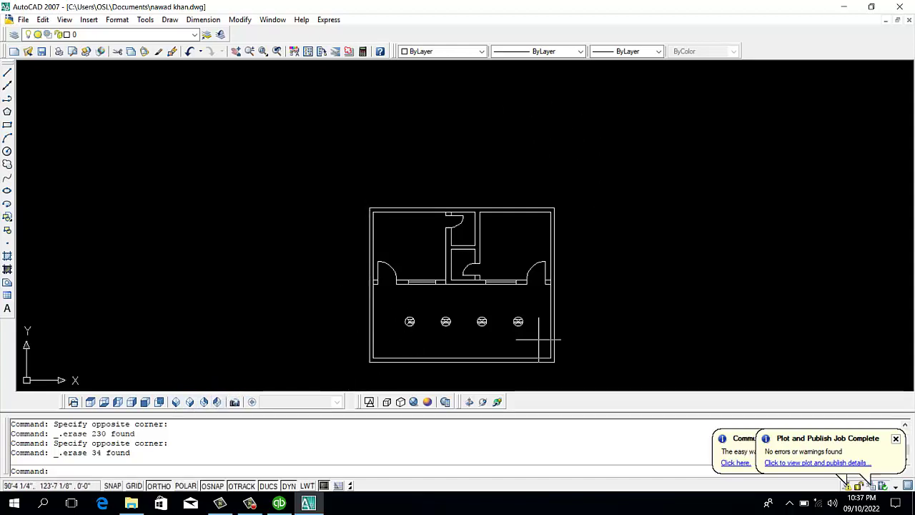
# - Switch to SW Isometric view and set a blank point display style
pyautogui.click(175, 402)
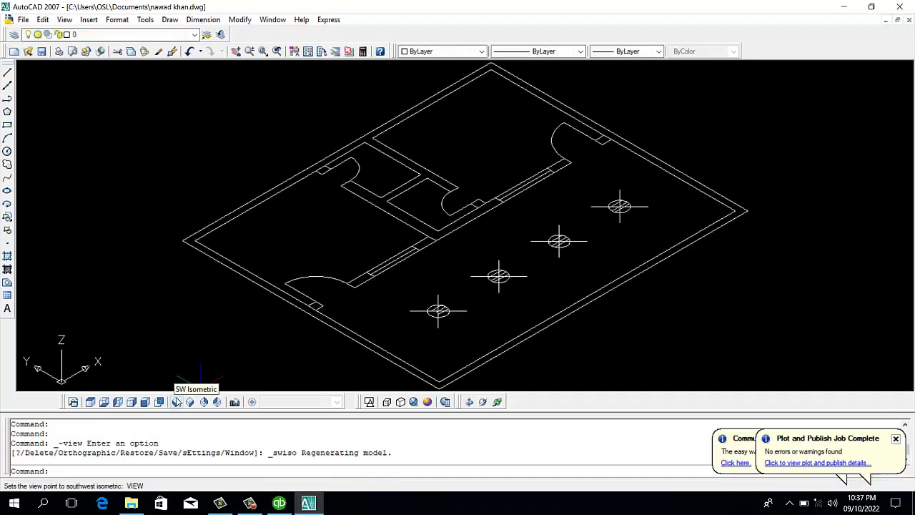
pyautogui.click(118, 20)
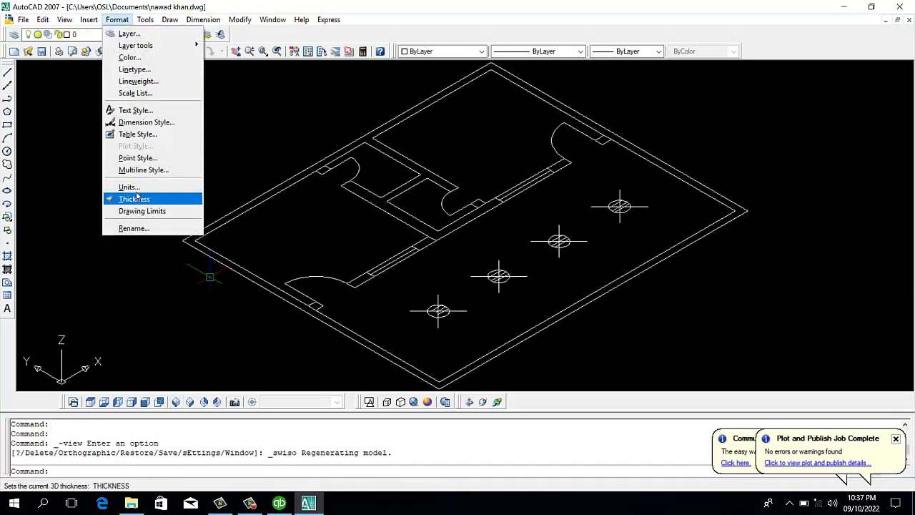
pyautogui.click(128, 155)
pyautogui.click(427, 173)
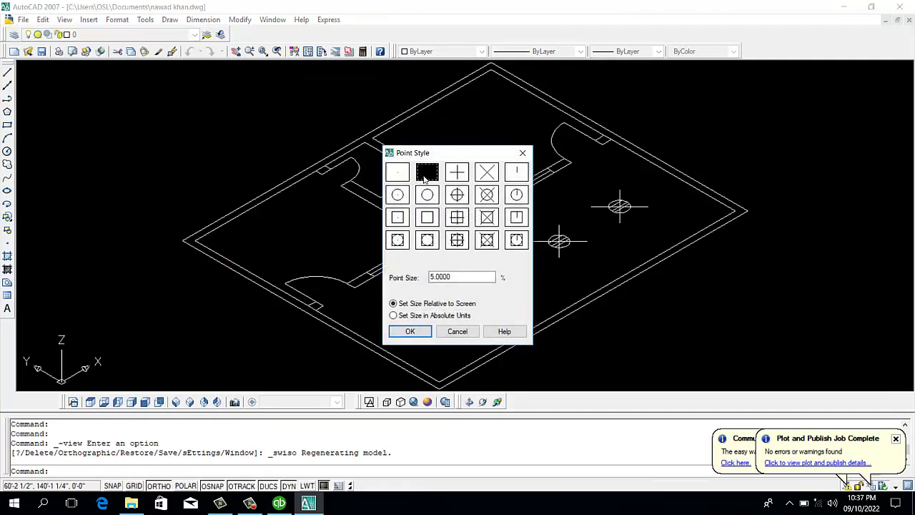
pyautogui.click(409, 331)
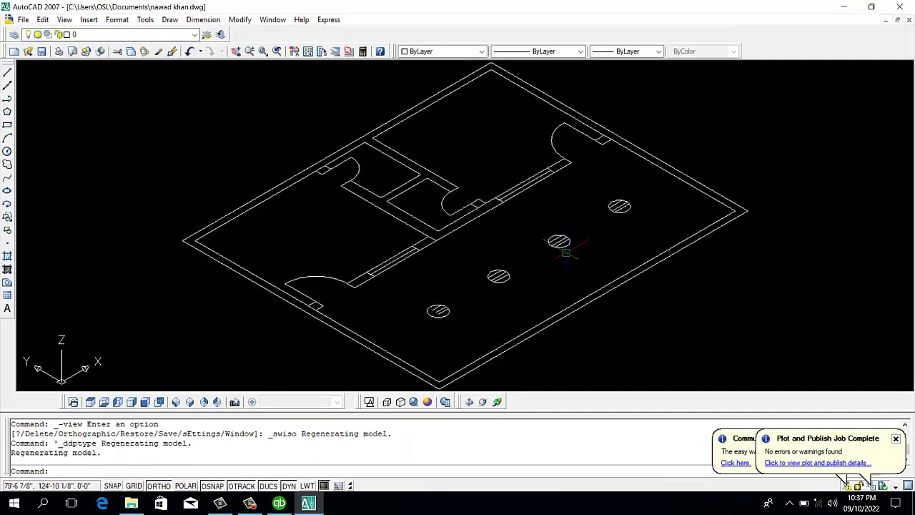
# - Erase the four round fixture circles from the lower room
pyautogui.click(648, 190)
pyautogui.click(551, 253)
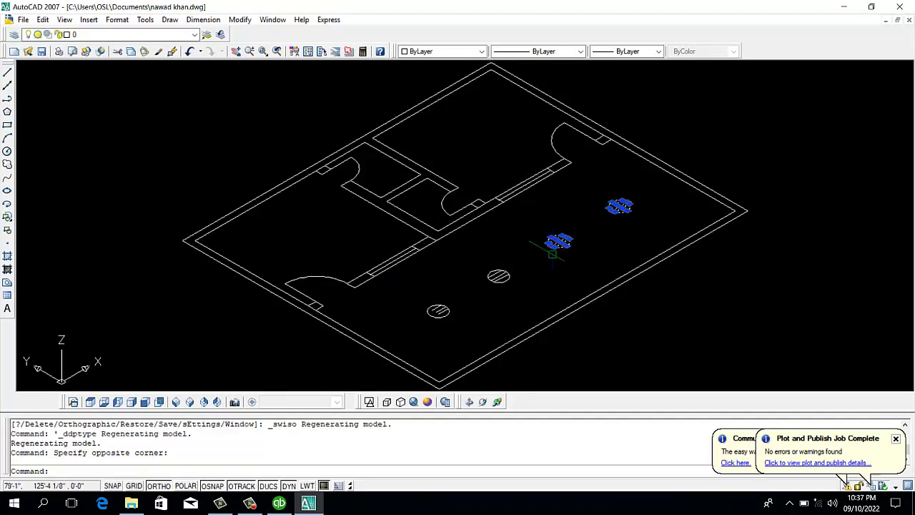
pyautogui.press('Delete')
pyautogui.click(540, 255)
pyautogui.click(443, 305)
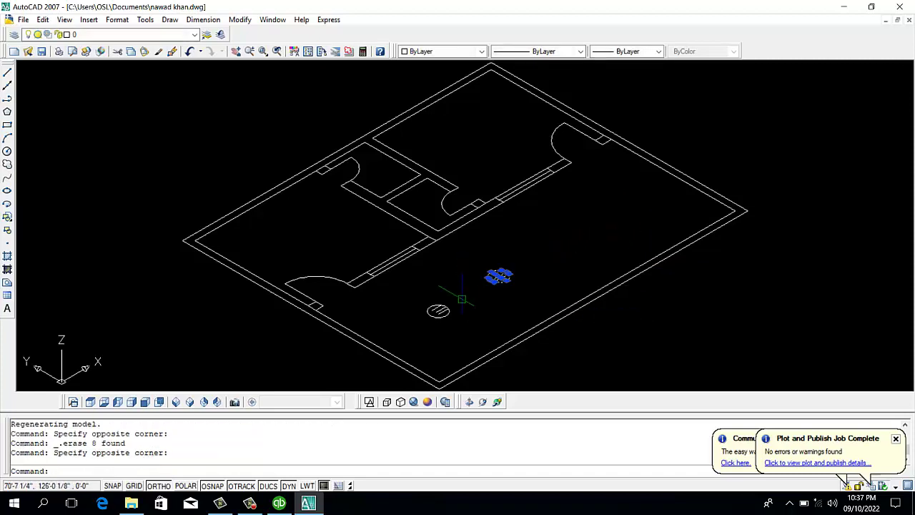
pyautogui.press('Delete')
pyautogui.click(468, 290)
pyautogui.click(438, 319)
pyautogui.press('Delete')
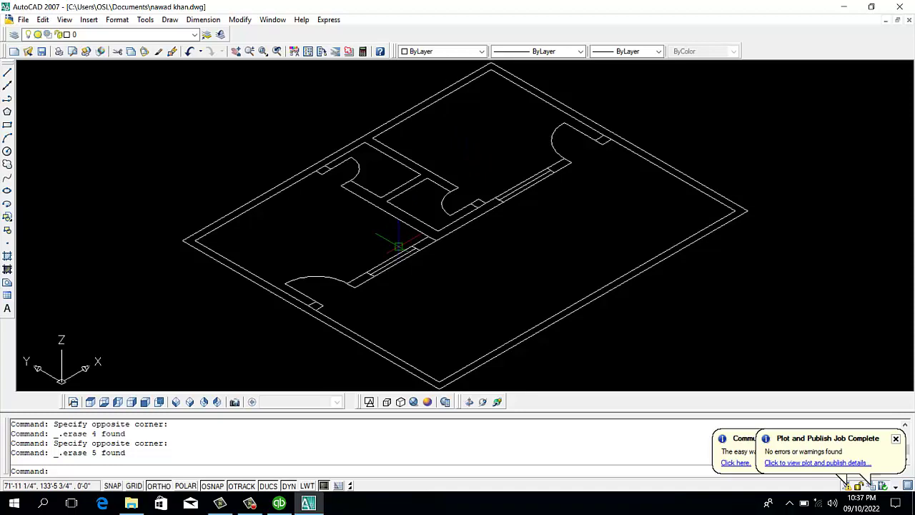
# - Extend the short cross lines and the inner wall line to meet the adjoining walls
pyautogui.press('Escape')
pyautogui.write('ex')
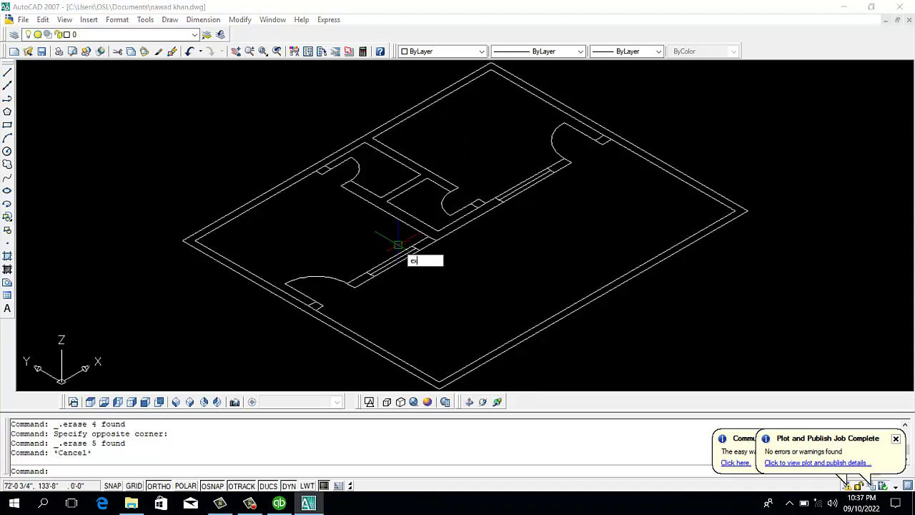
pyautogui.press('Return')
pyautogui.press('Return')
pyautogui.scroll(2, 577, 138)
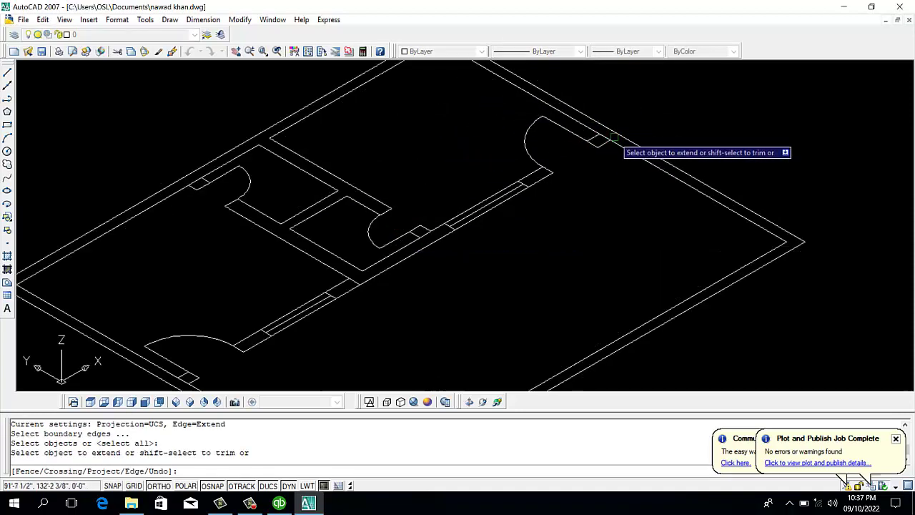
pyautogui.scroll(2, 577, 139)
pyautogui.click(599, 146)
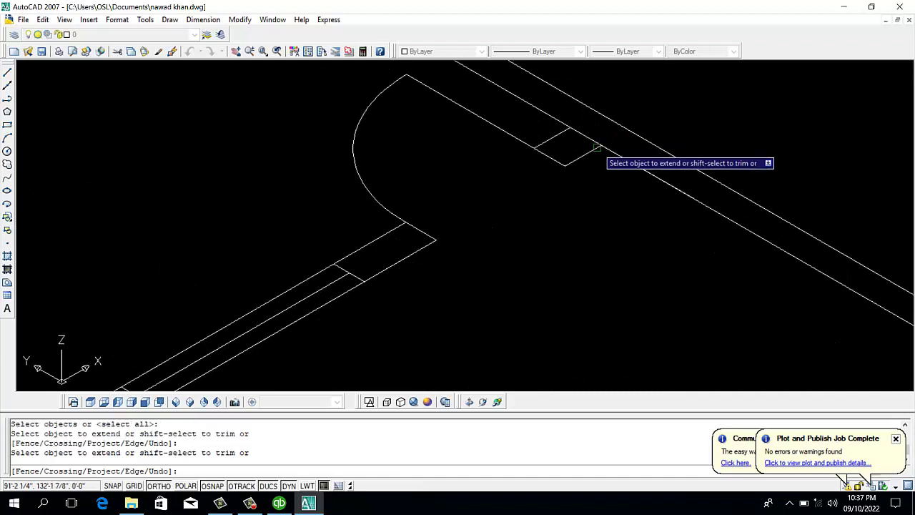
pyautogui.click(599, 145)
pyautogui.scroll(-4, 606, 165)
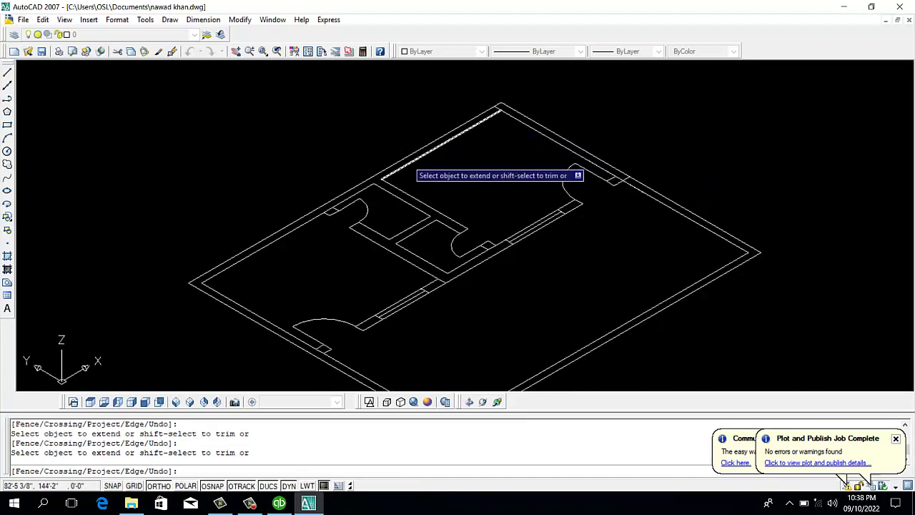
pyautogui.click(440, 223)
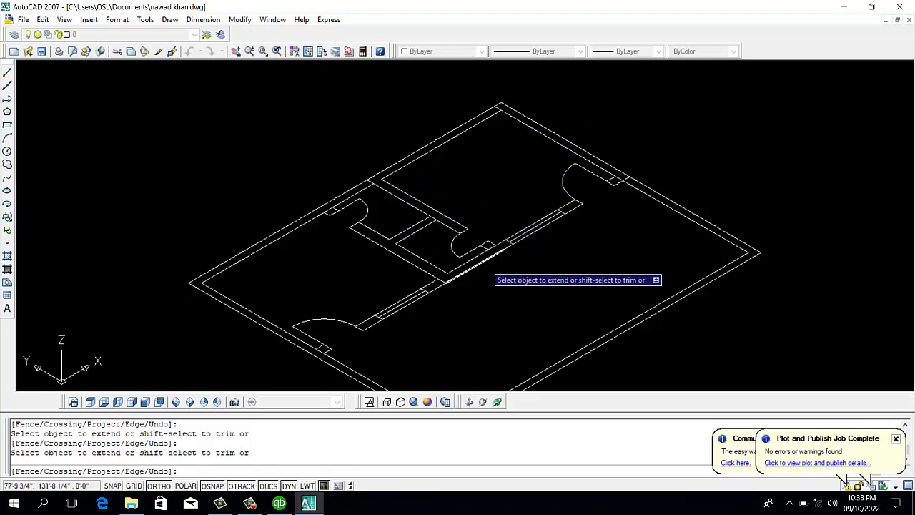
pyautogui.scroll(3, 503, 249)
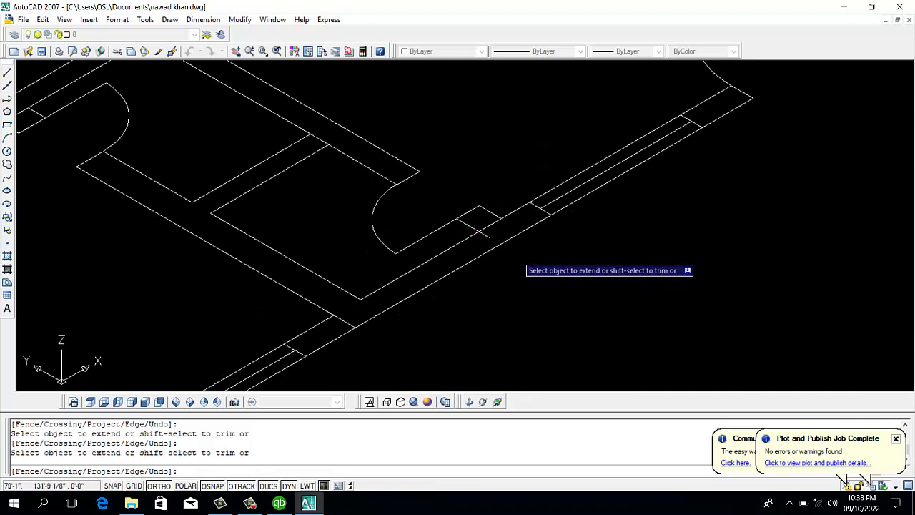
pyautogui.scroll(-4, 486, 235)
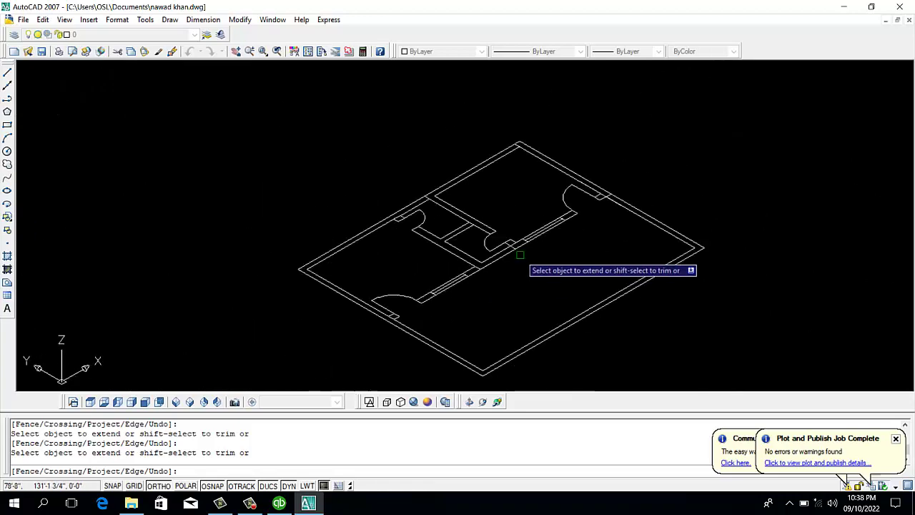
pyautogui.press('Escape')
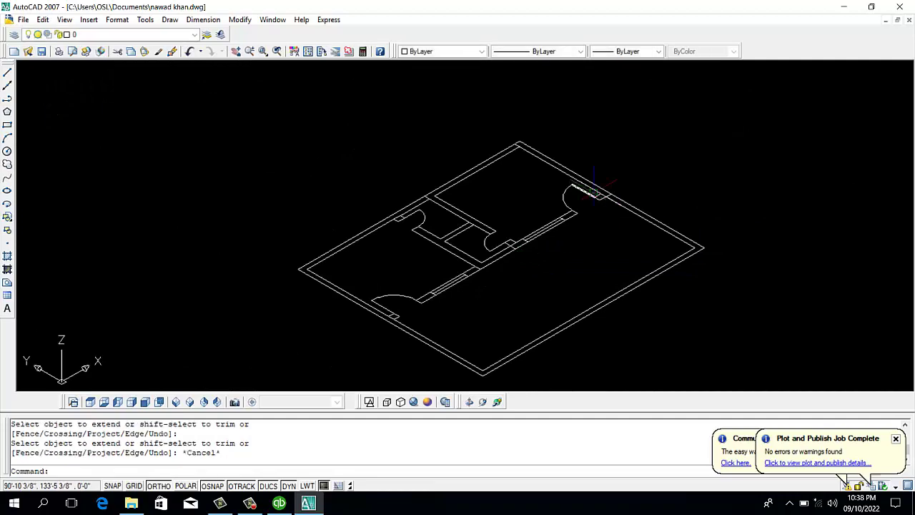
pyautogui.scroll(3, 565, 190)
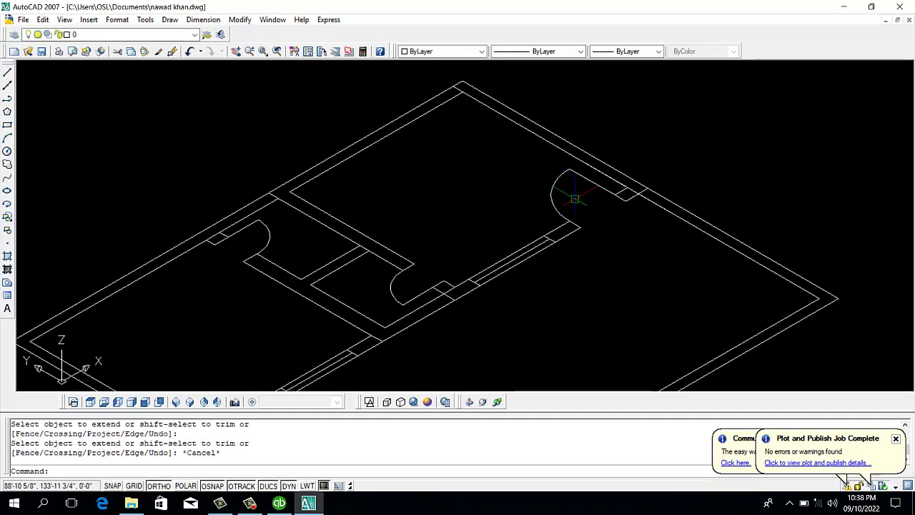
# - Create six boundary polylines with BO by picking inside the wall strips
pyautogui.write('b')
pyautogui.press('Return')
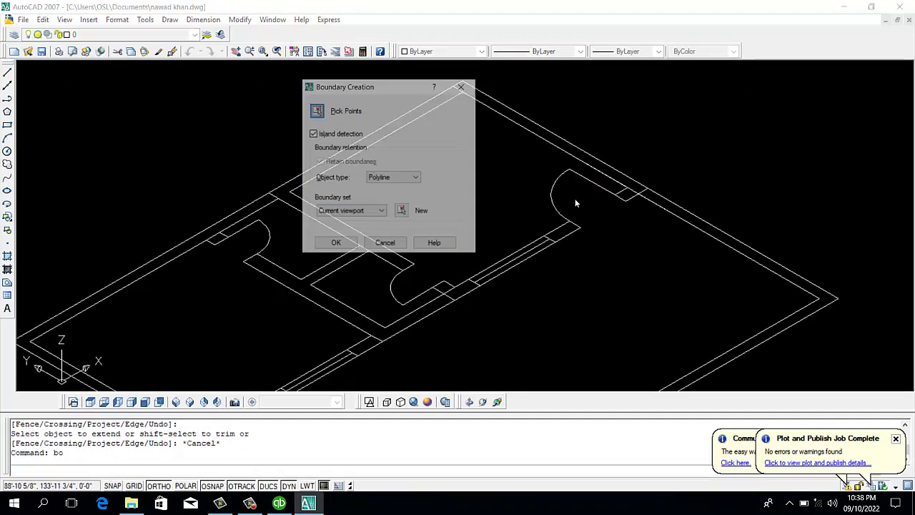
pyautogui.click(316, 112)
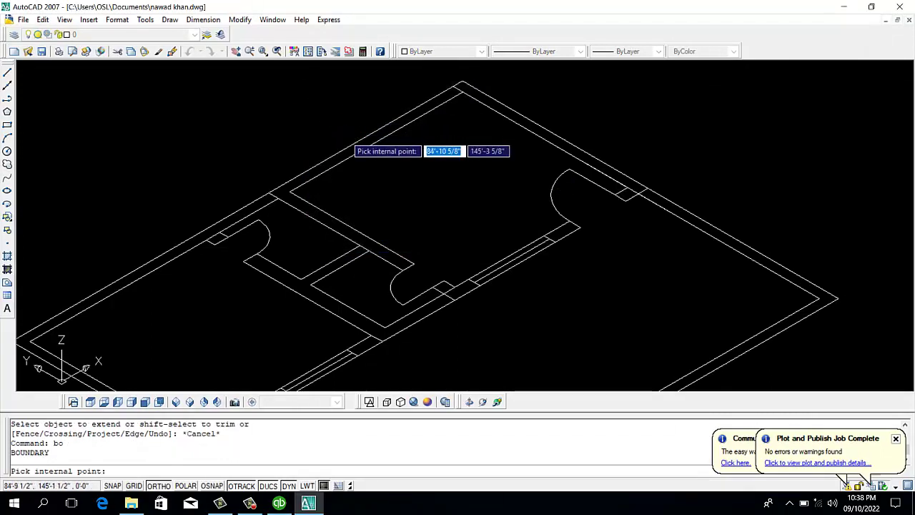
pyautogui.click(348, 148)
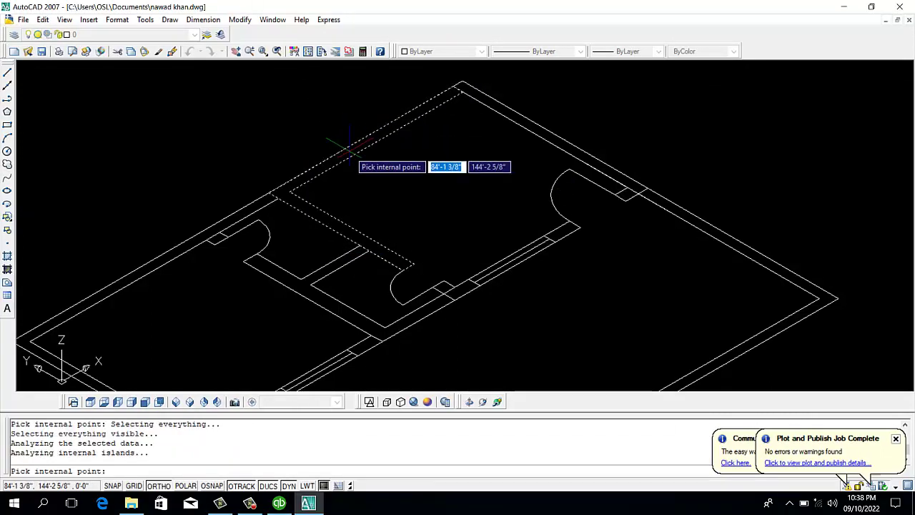
pyautogui.click(514, 116)
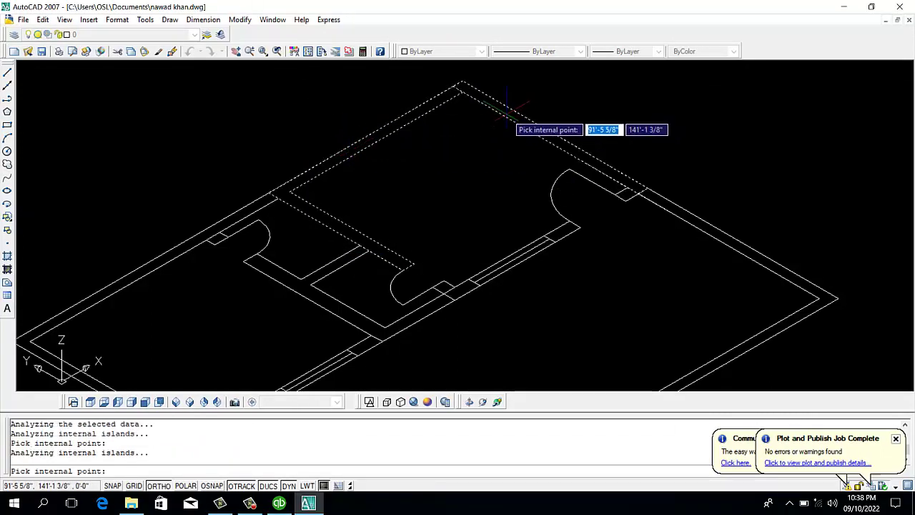
pyautogui.click(622, 211)
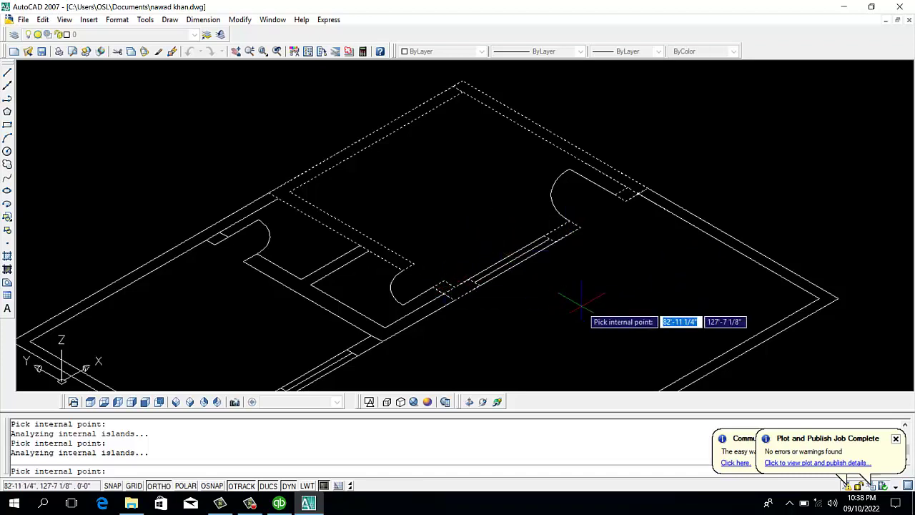
pyautogui.press('Return')
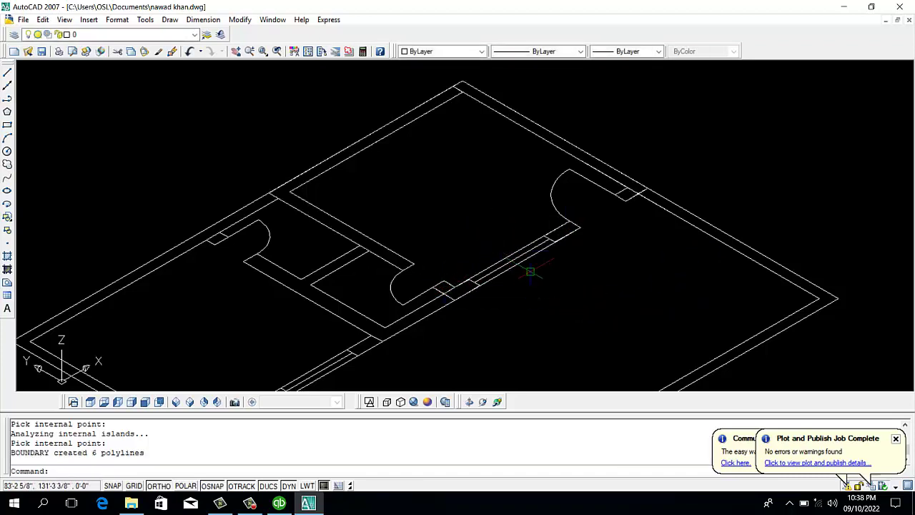
# - Extrude the top-right wall outline 11' high
pyautogui.write('ext')
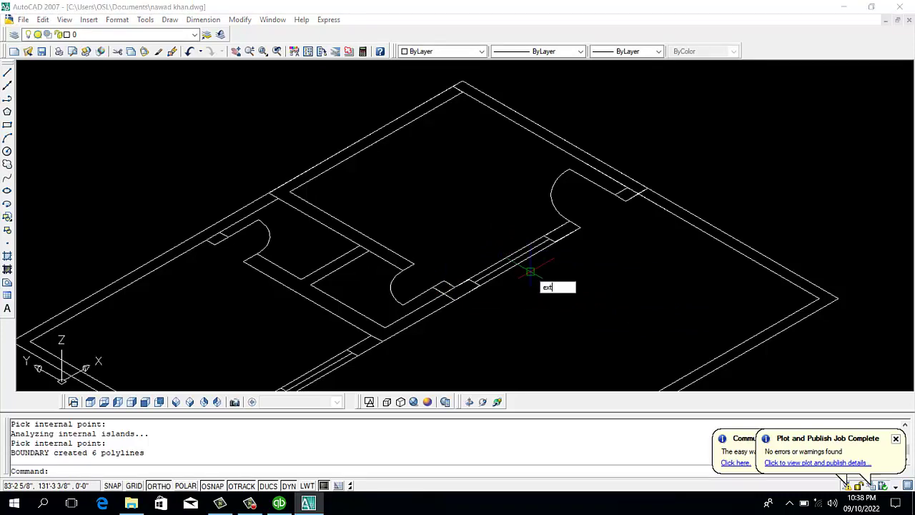
pyautogui.press('Return')
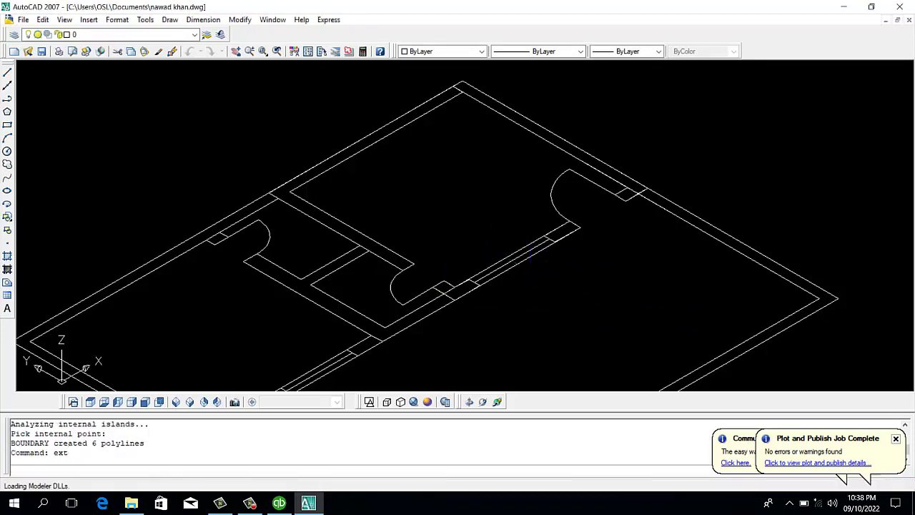
pyautogui.click(487, 94)
pyautogui.press('Return')
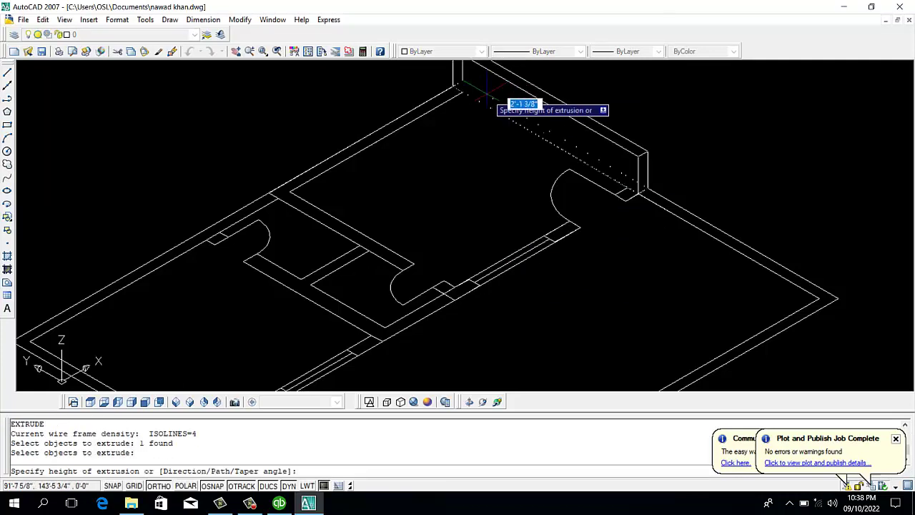
pyautogui.scroll(-4, 516, 107)
pyautogui.scroll(-2, 511, 132)
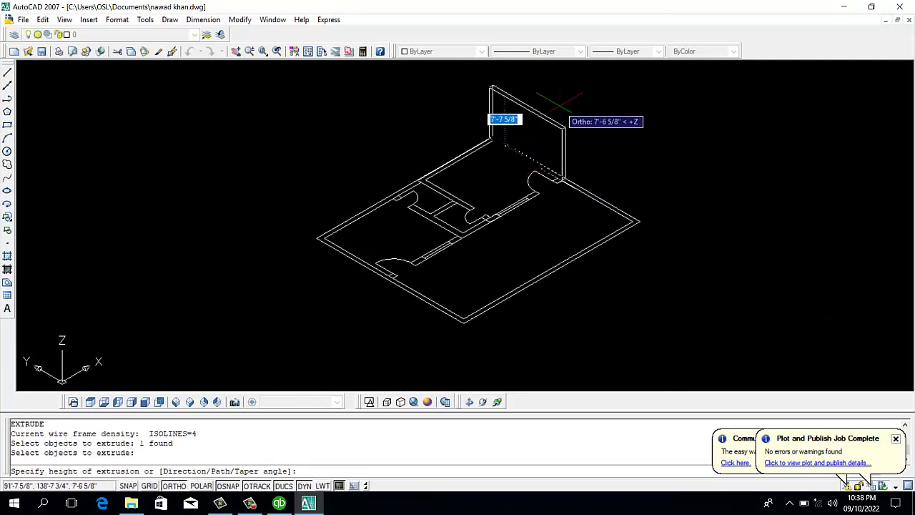
pyautogui.write("11'")
pyautogui.press('Return')
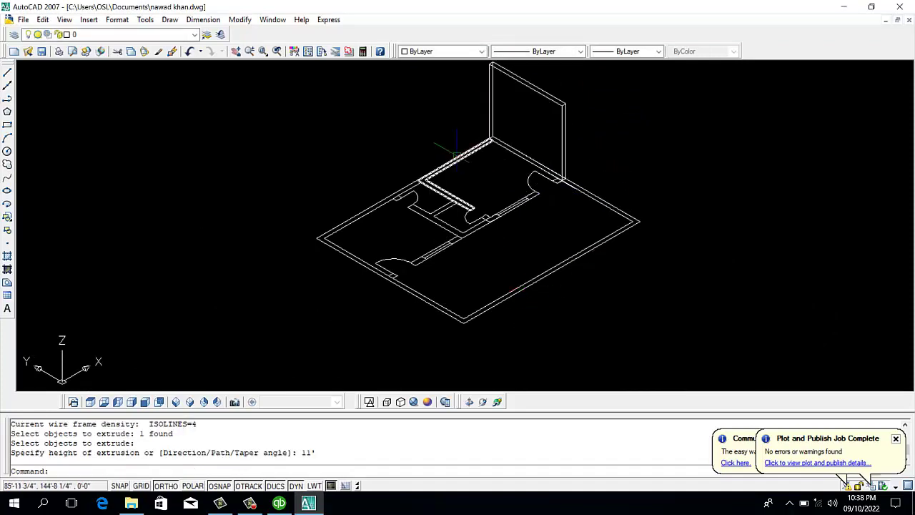
# - Extrude the interior partition wall 11' high and switch to the Conceptual visual style
pyautogui.write('ext')
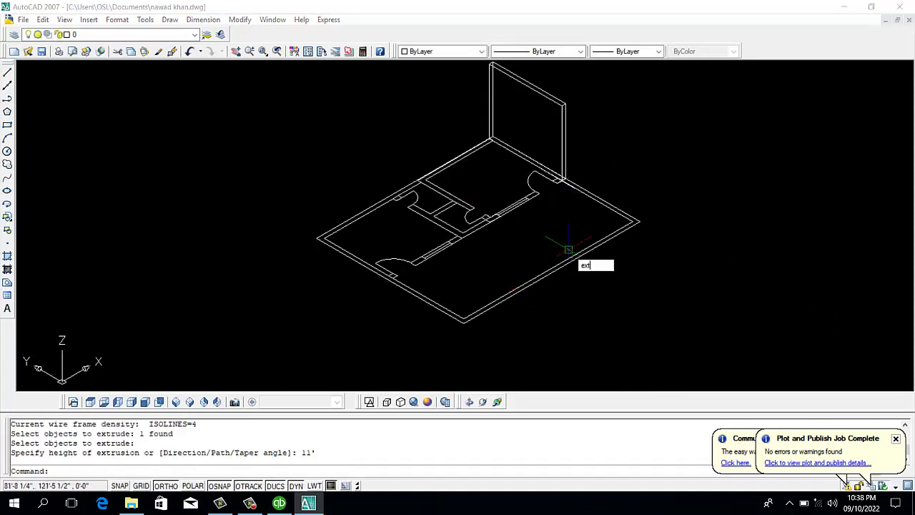
pyautogui.press('Return')
pyautogui.click(427, 174)
pyautogui.press('Return')
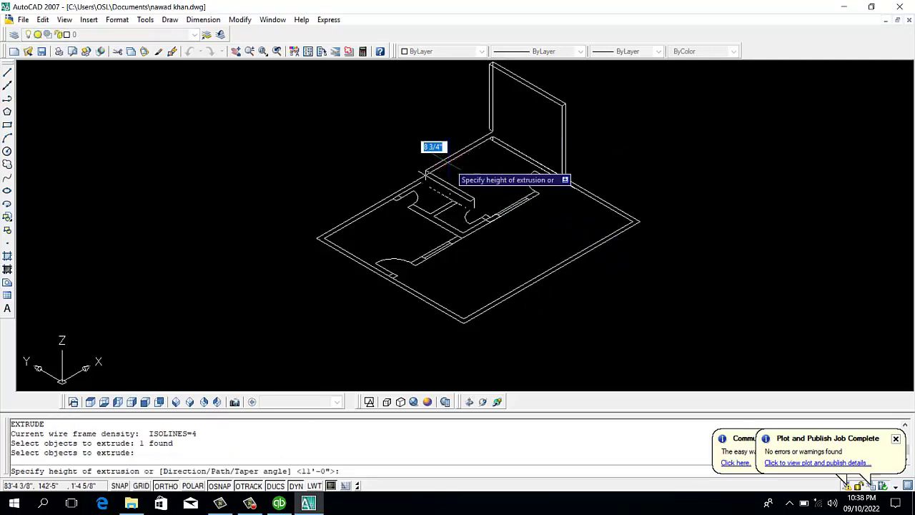
pyautogui.write('11')
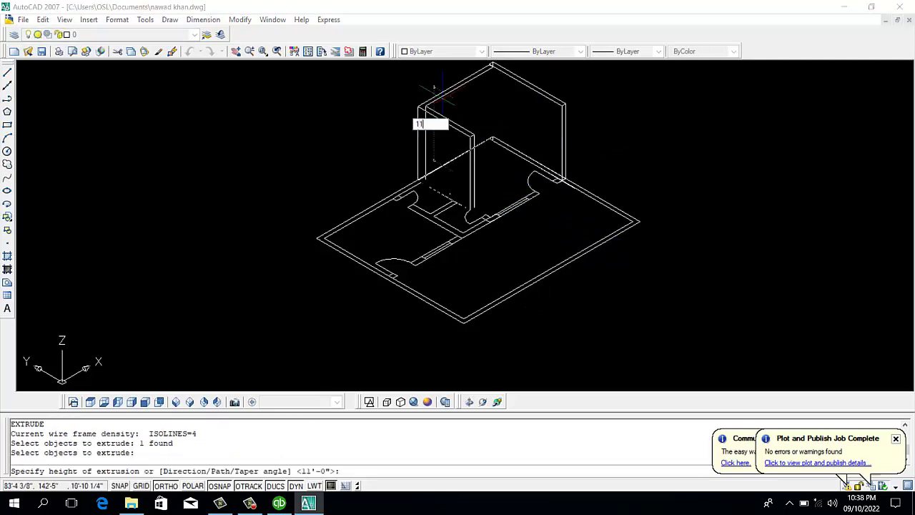
pyautogui.press('Return')
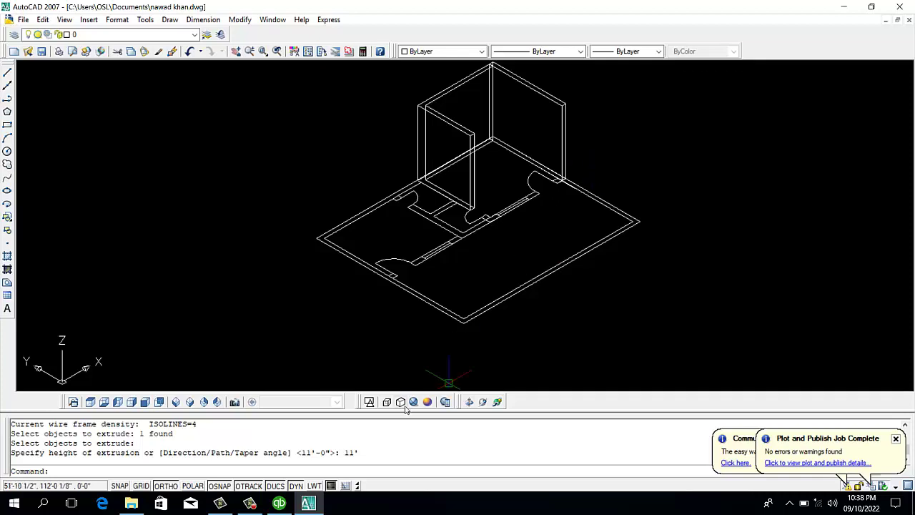
pyautogui.click(428, 402)
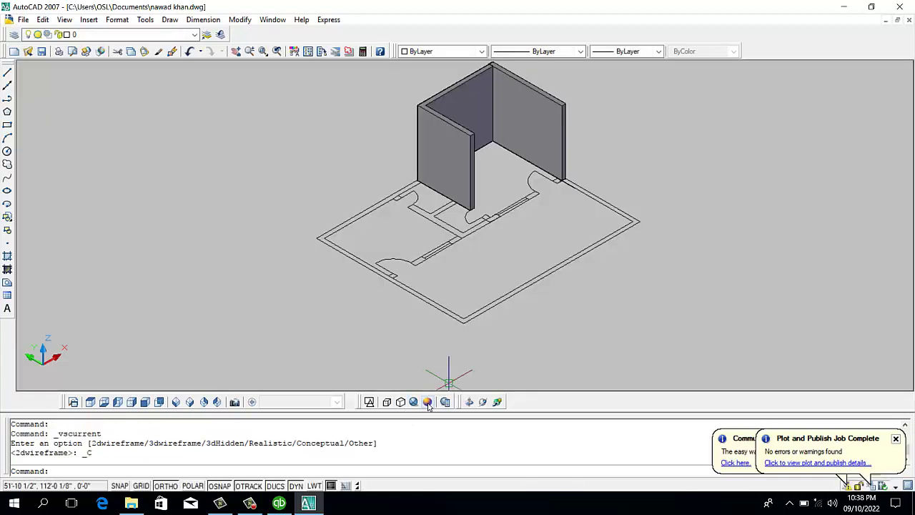
pyautogui.scroll(2, 579, 153)
pyautogui.scroll(3, 578, 148)
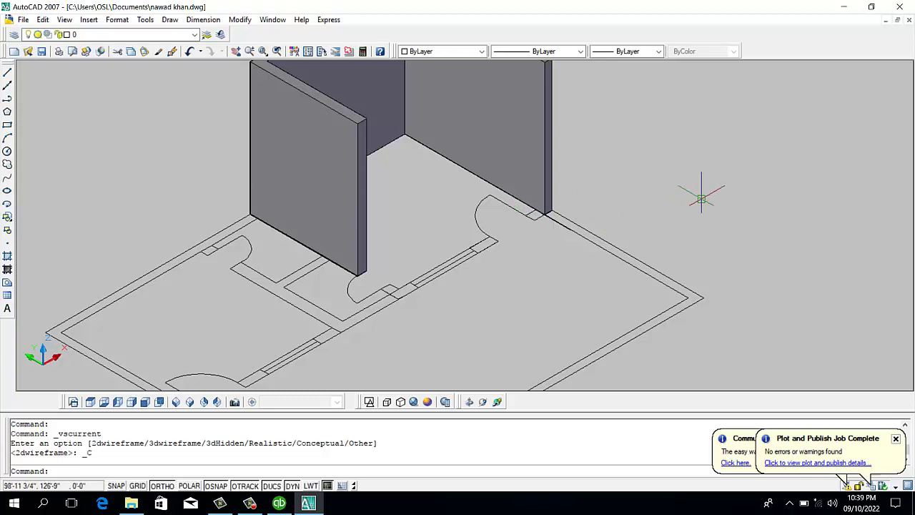
# - Extrude the jamb outlines near the right corner and beside the door arc 11' high
pyautogui.write('ext')
pyautogui.press('Return')
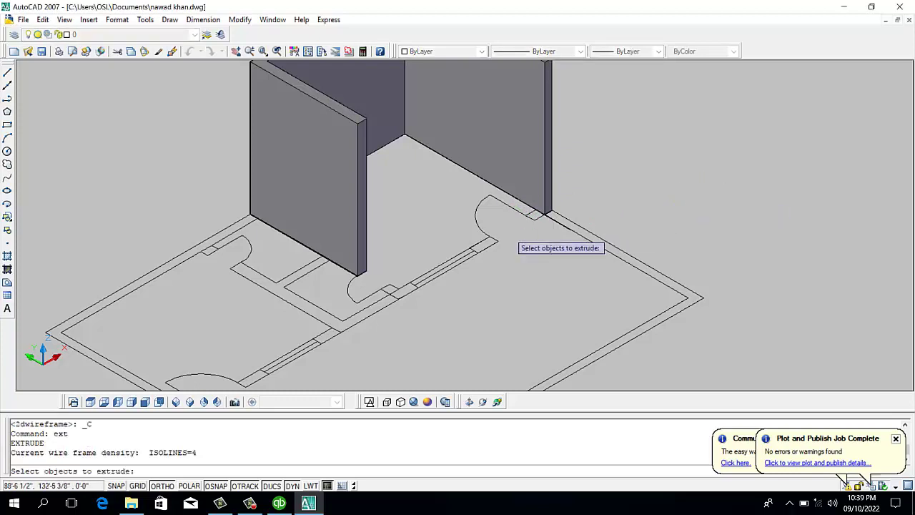
pyautogui.click(535, 218)
pyautogui.press('Return')
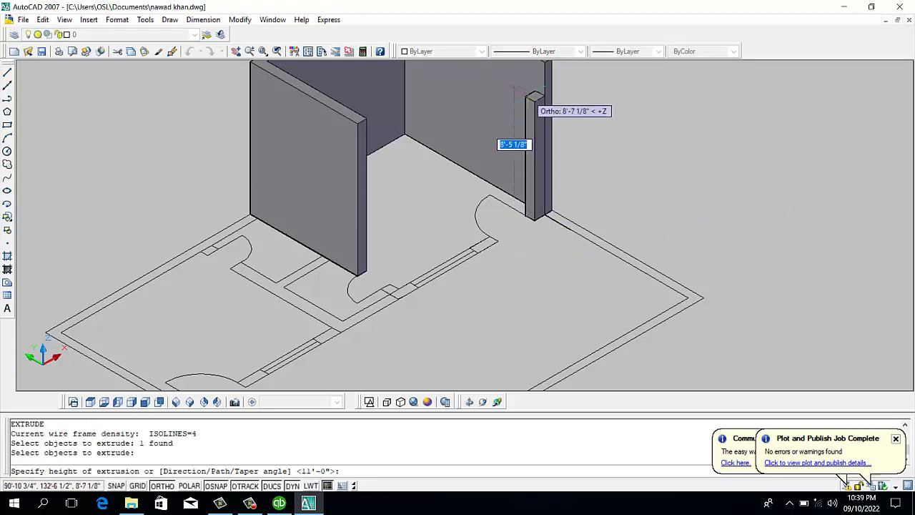
pyautogui.write('11')
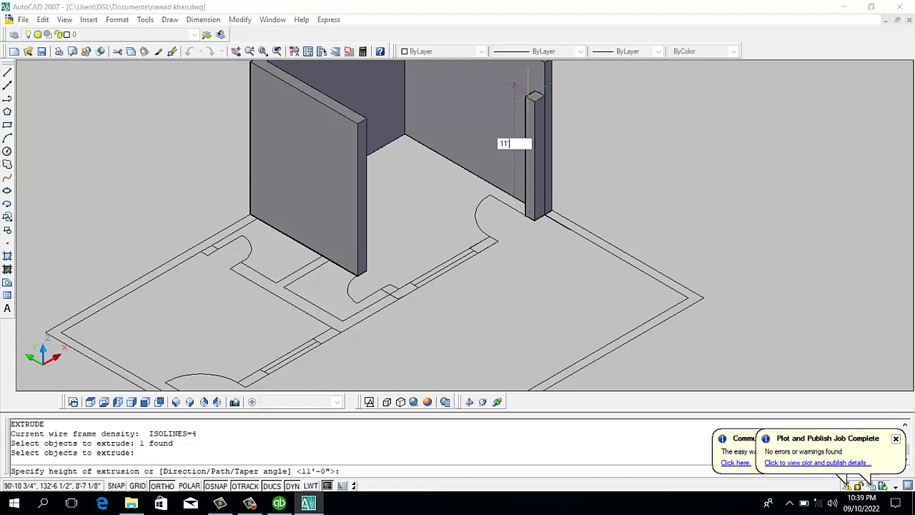
pyautogui.press('Return')
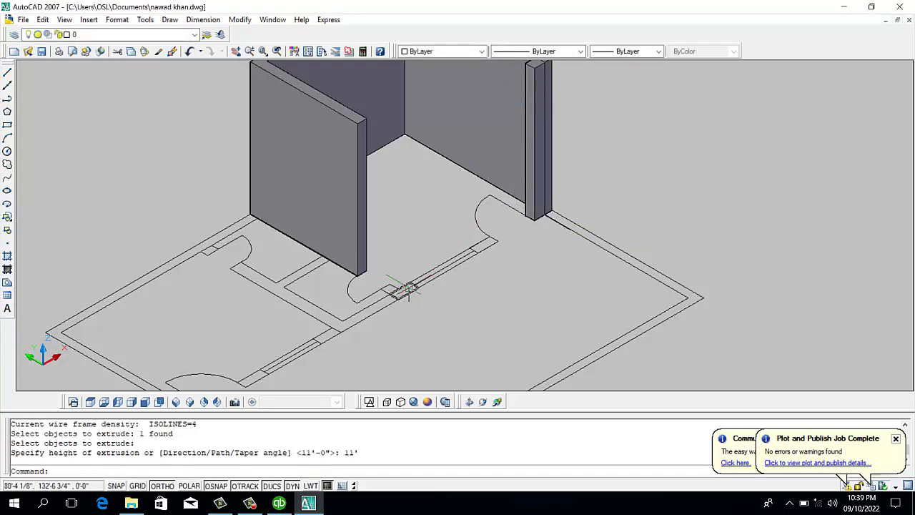
pyautogui.write('ex')
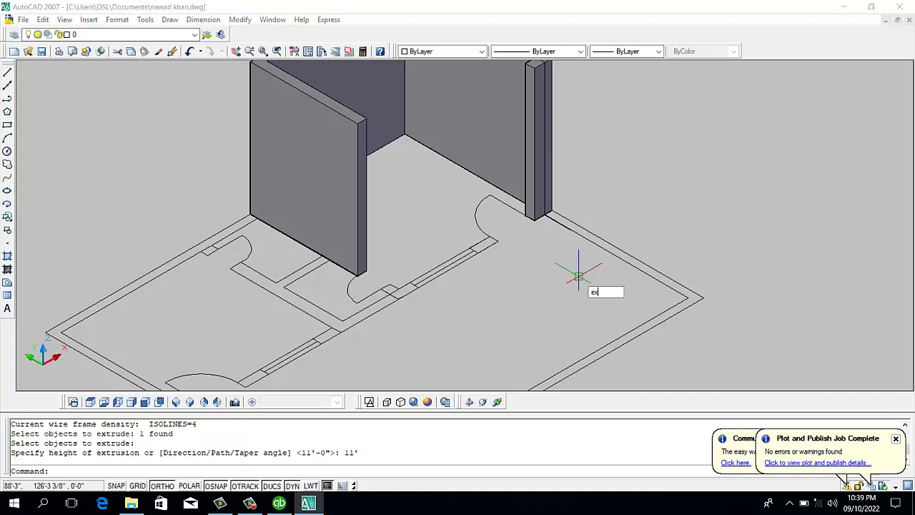
pyautogui.write('t')
pyautogui.press('Return')
pyautogui.click(492, 244)
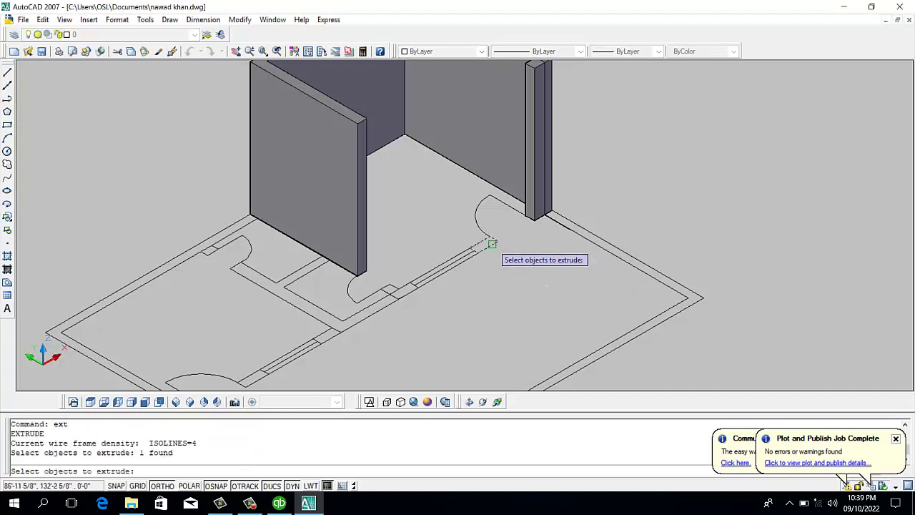
pyautogui.press('Return')
pyautogui.write('11')
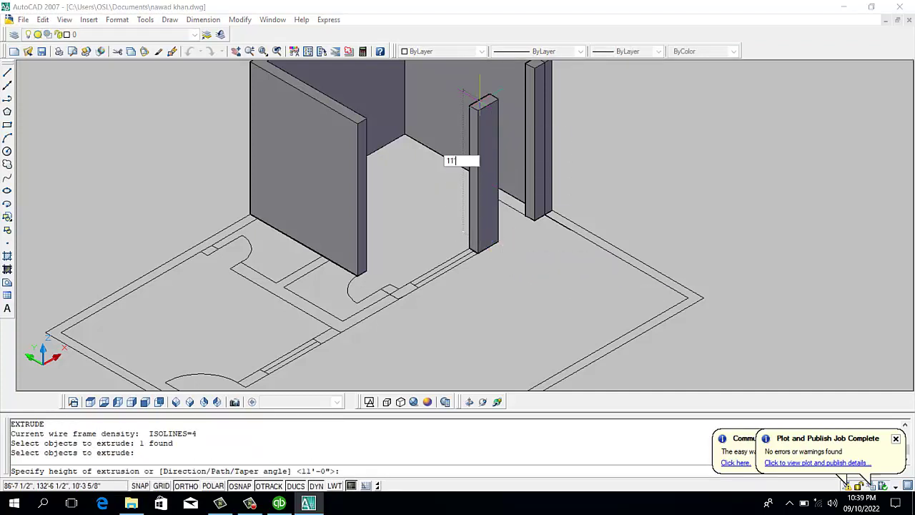
pyautogui.press('Return')
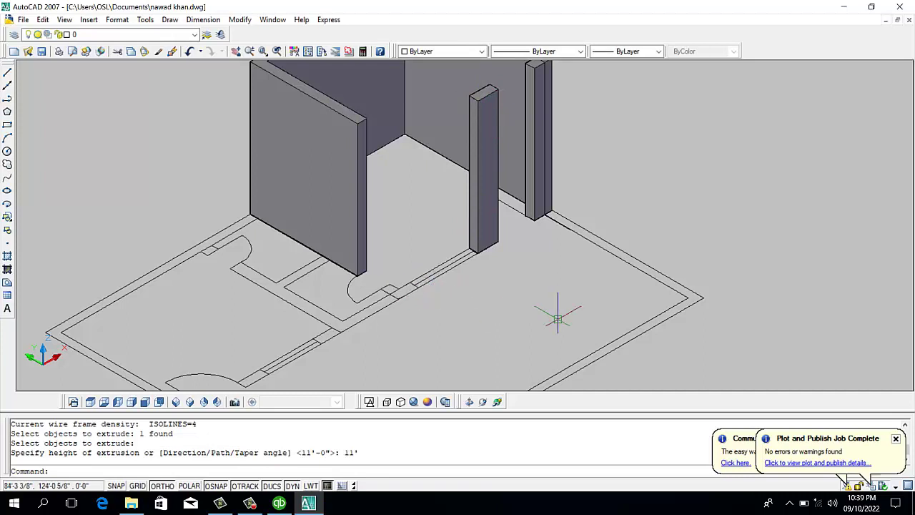
# - Extrude the two-piece jamb outline by the doorway 11' high, redoing a mistaken attempt
pyautogui.write('ext')
pyautogui.press('Return')
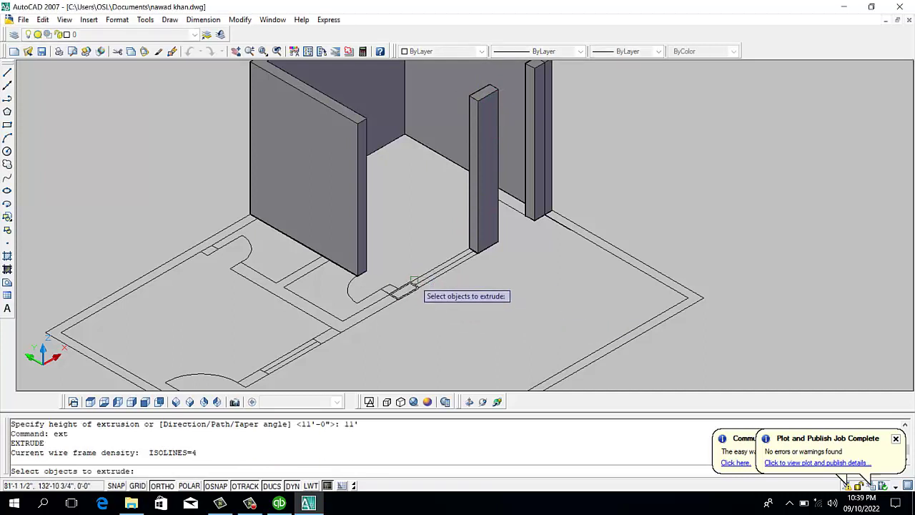
pyautogui.click(395, 286)
pyautogui.click(406, 292)
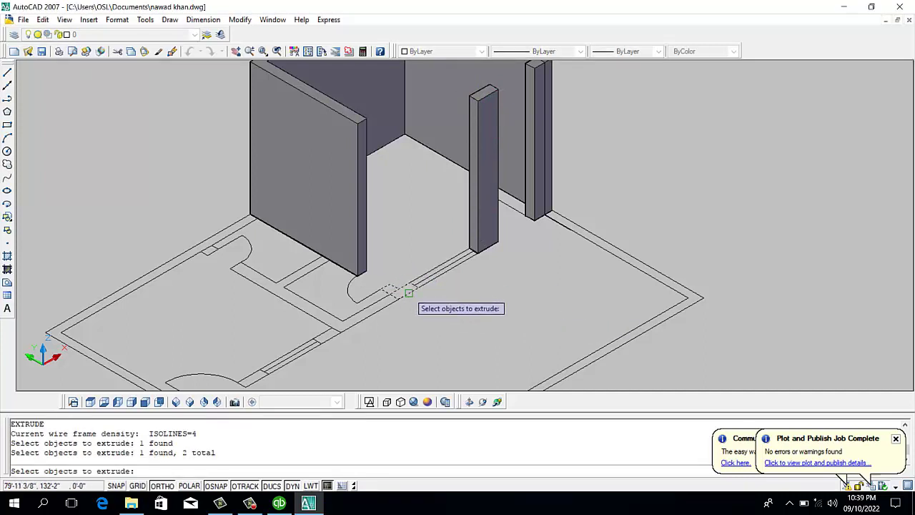
pyautogui.press('Return')
pyautogui.click(418, 283)
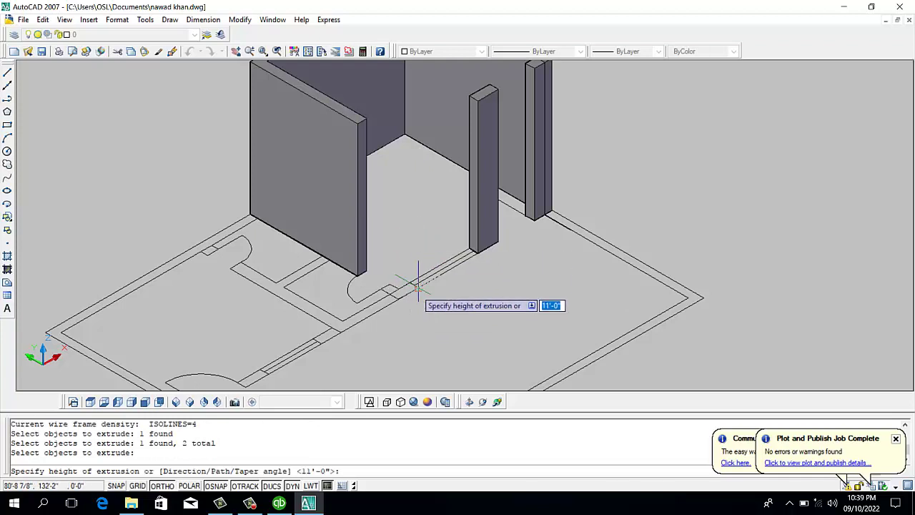
pyautogui.press('Escape')
pyautogui.press('Escape')
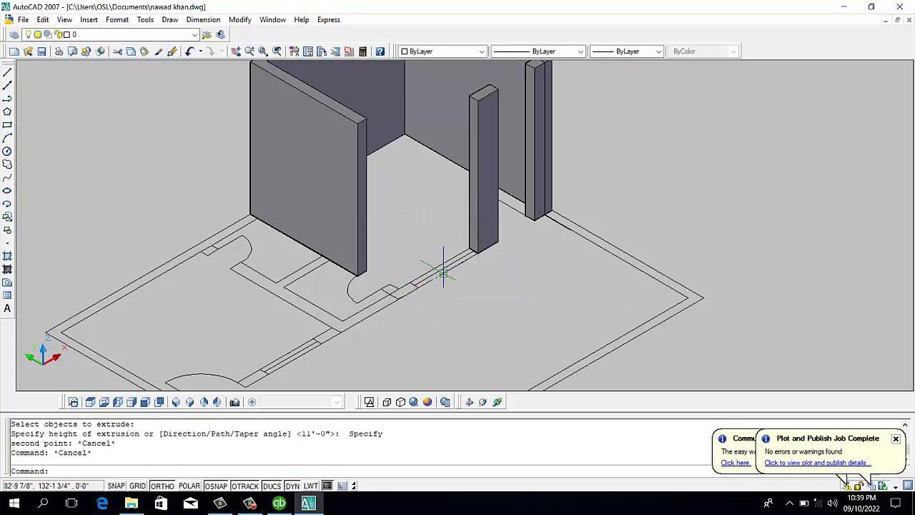
pyautogui.write('ext')
pyautogui.press('Return')
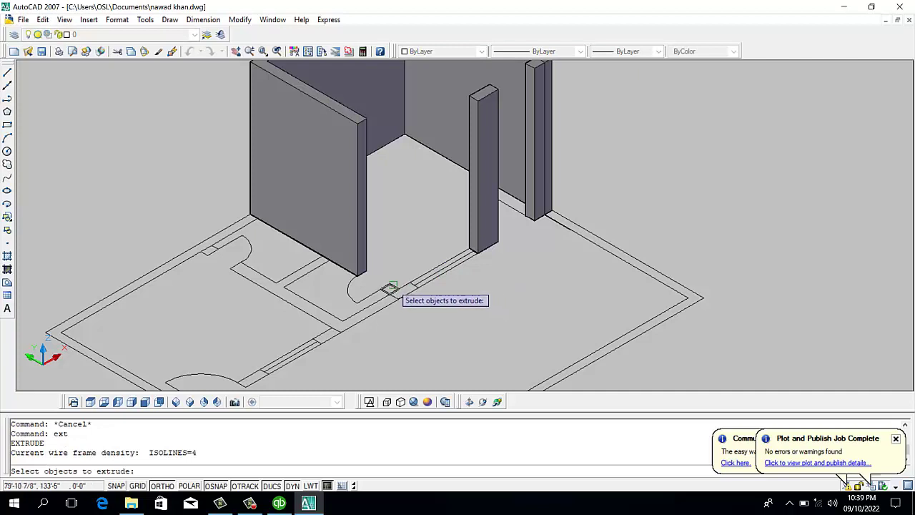
pyautogui.click(389, 289)
pyautogui.click(404, 286)
pyautogui.press('Return')
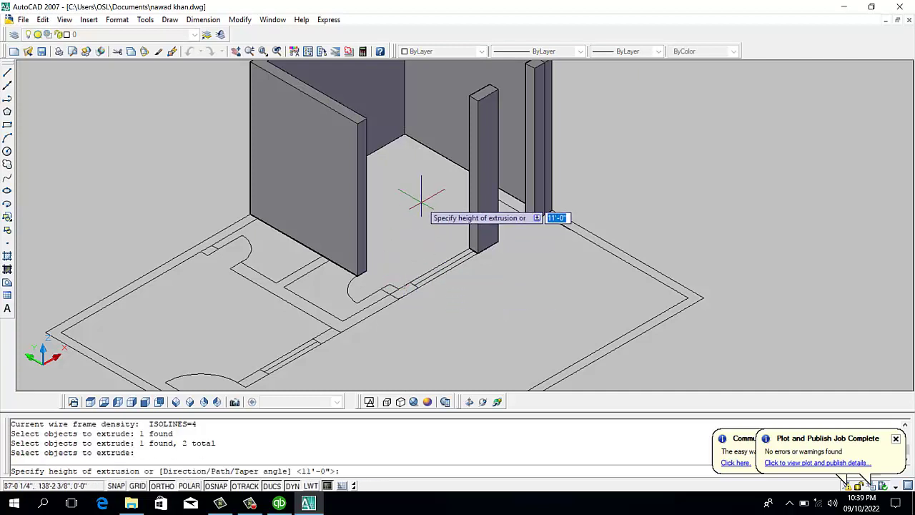
pyautogui.write("11'")
pyautogui.press('Return')
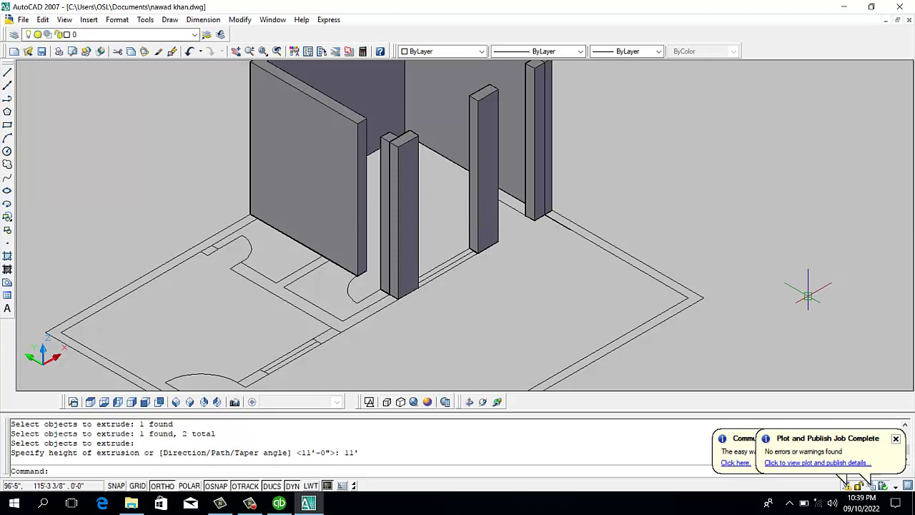
pyautogui.scroll(2, 695, 191)
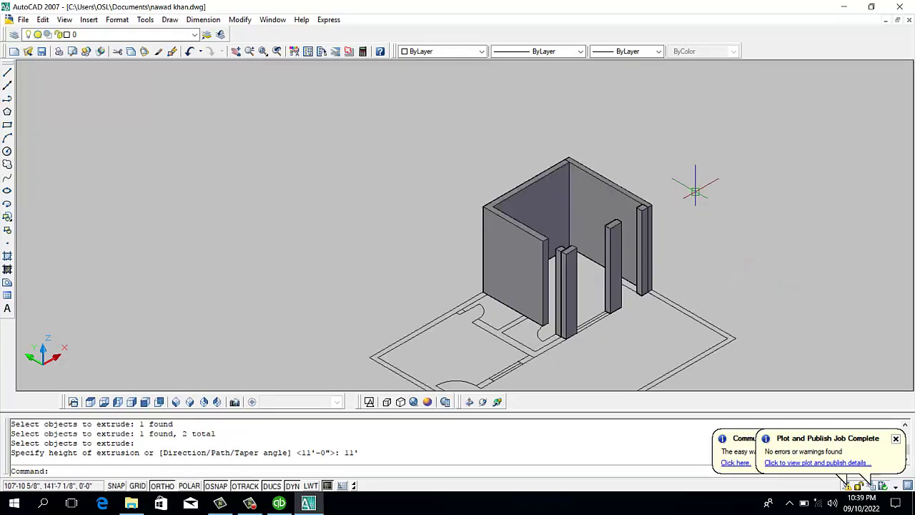
pyautogui.scroll(3, 671, 233)
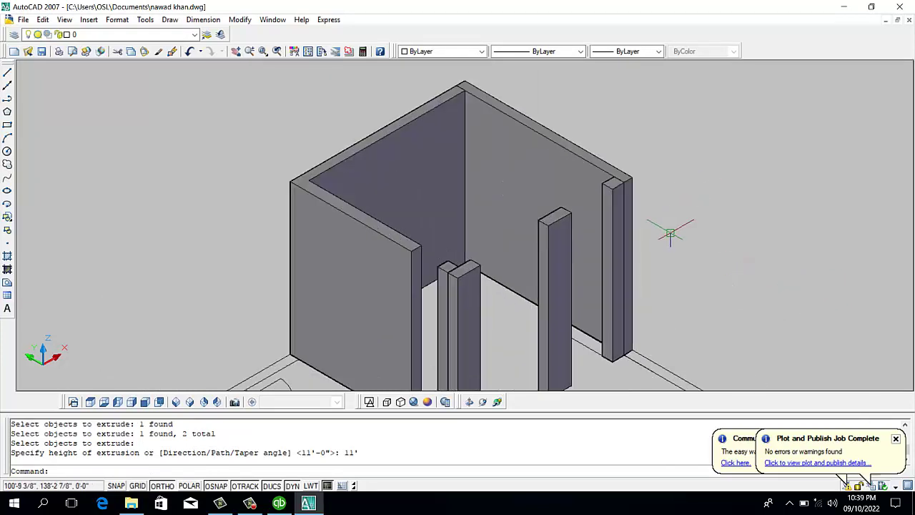
pyautogui.click(555, 300)
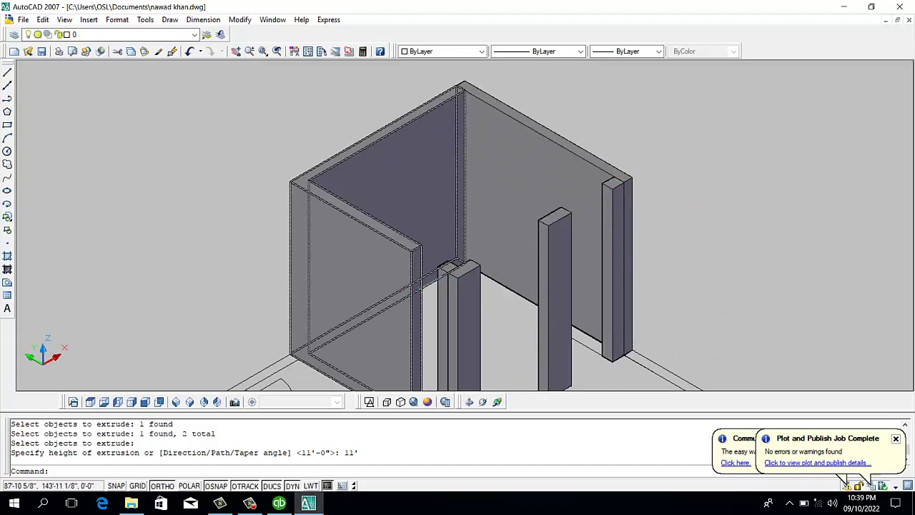
pyautogui.scroll(-2, 503, 282)
pyautogui.scroll(-2, 560, 300)
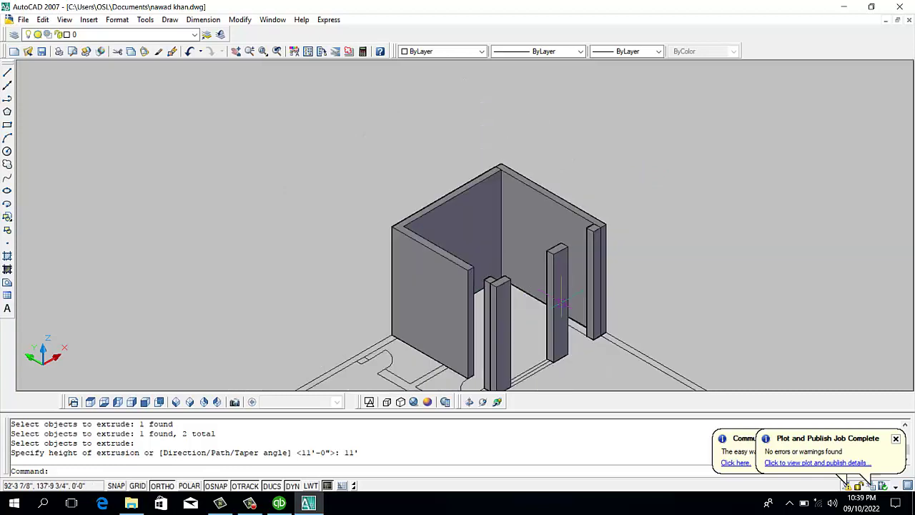
pyautogui.scroll(2, 576, 357)
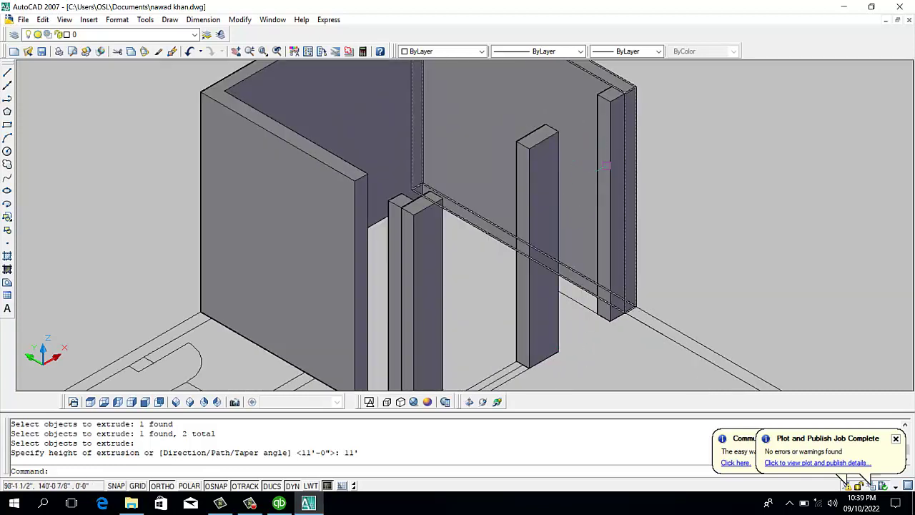
pyautogui.write('box')
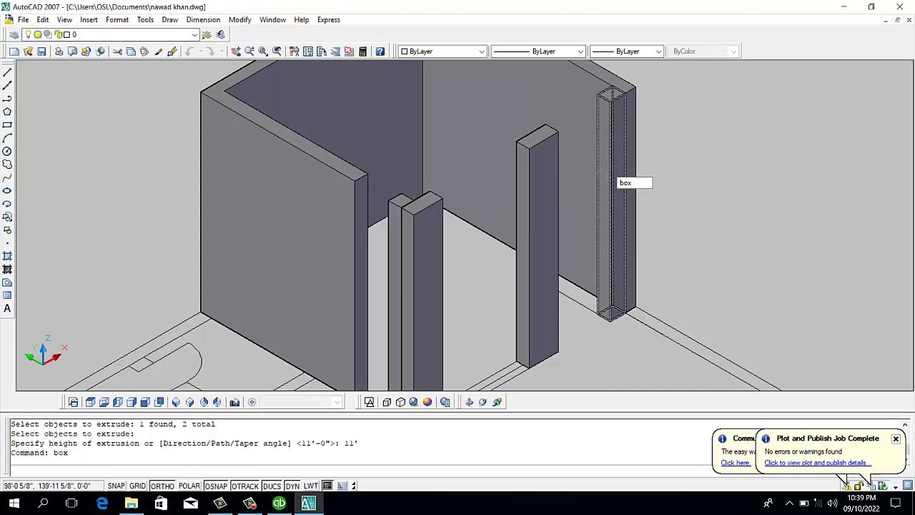
pyautogui.press('Return')
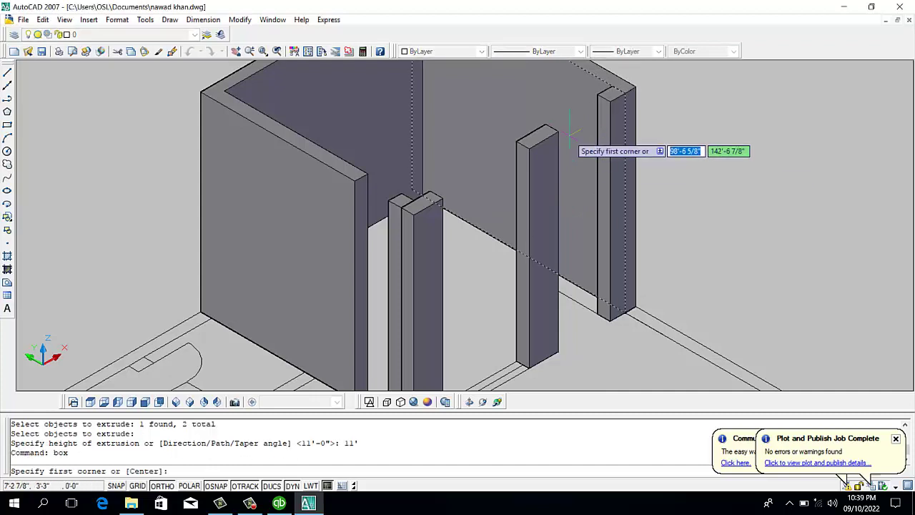
pyautogui.click(597, 91)
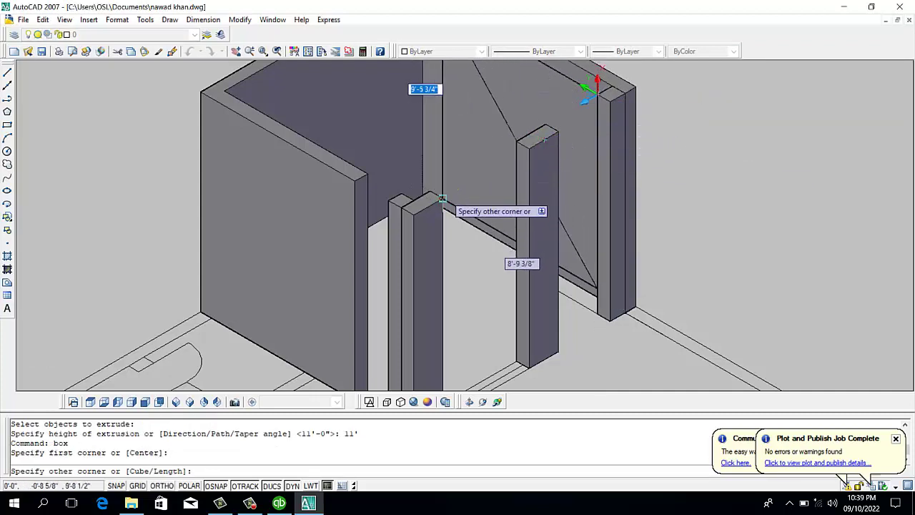
pyautogui.press('Escape')
pyautogui.press('Escape')
pyautogui.press('Escape')
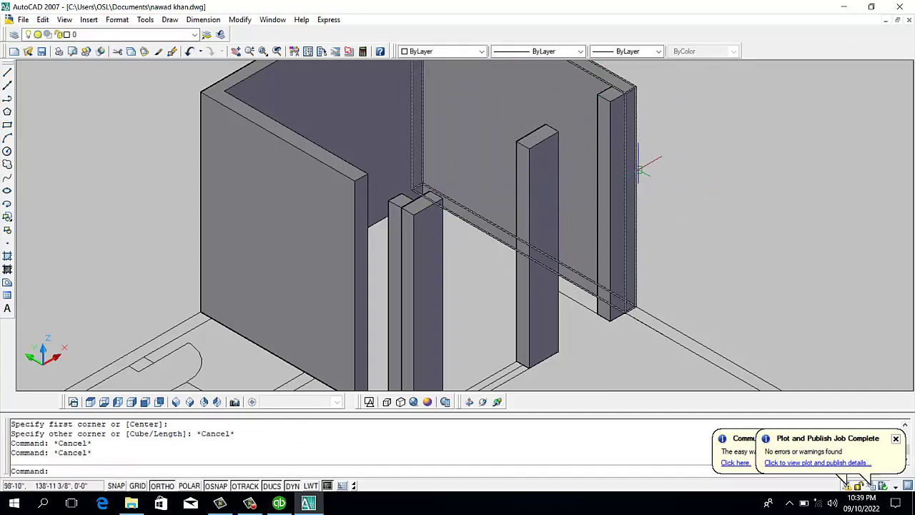
pyautogui.write('box')
pyautogui.press('Return')
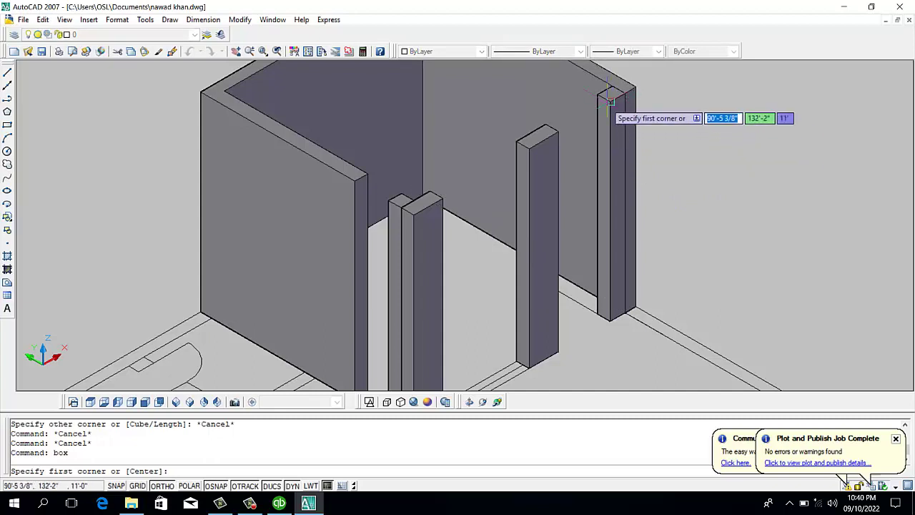
pyautogui.click(598, 94)
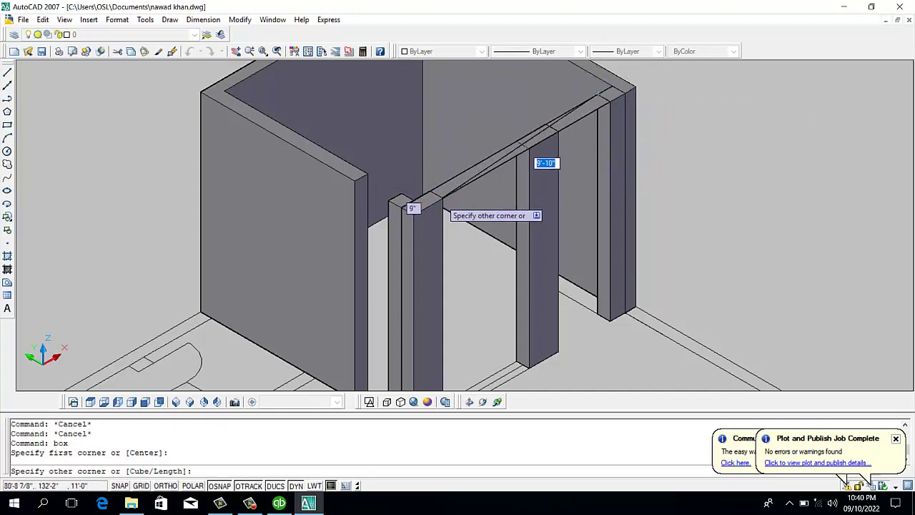
pyautogui.press('Escape')
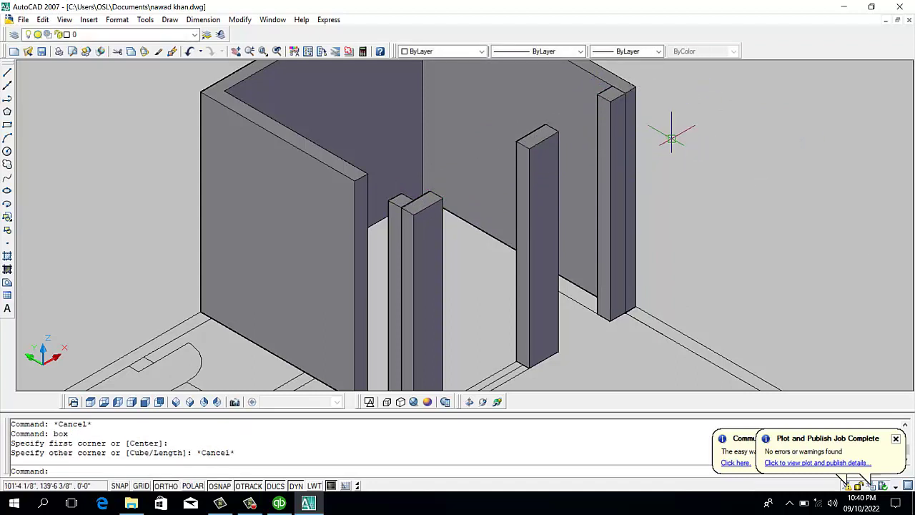
pyautogui.write('box')
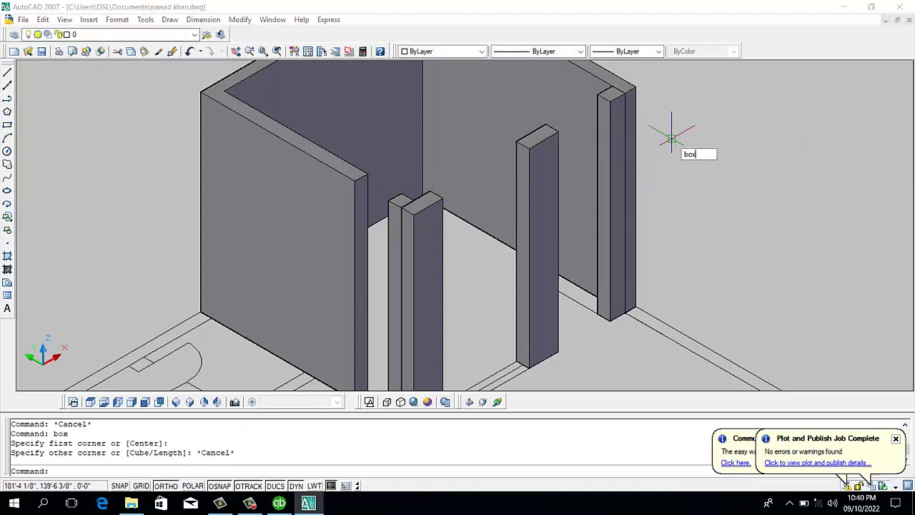
pyautogui.press('Return')
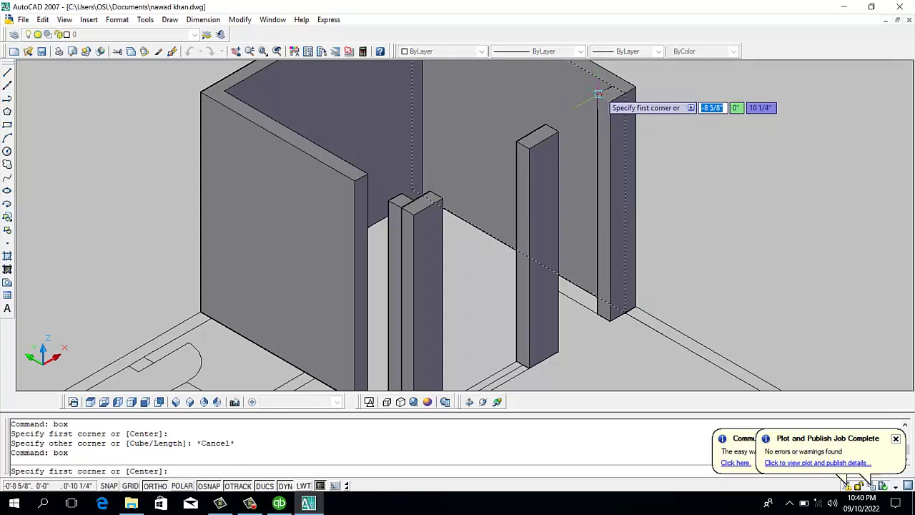
pyautogui.click(598, 94)
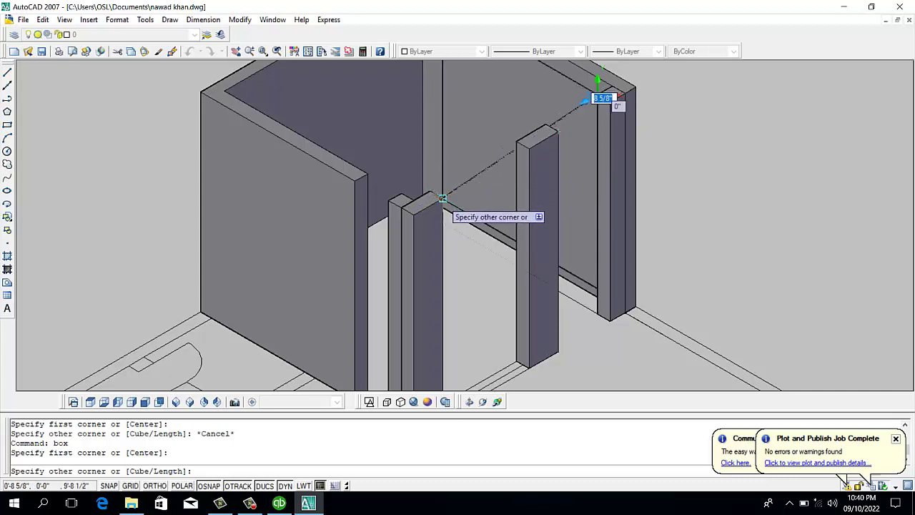
pyautogui.click(438, 200)
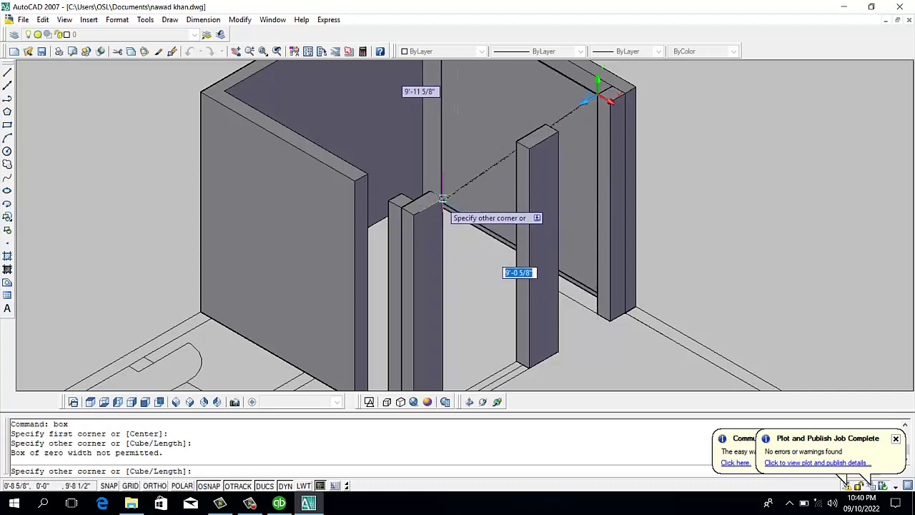
pyautogui.click(463, 228)
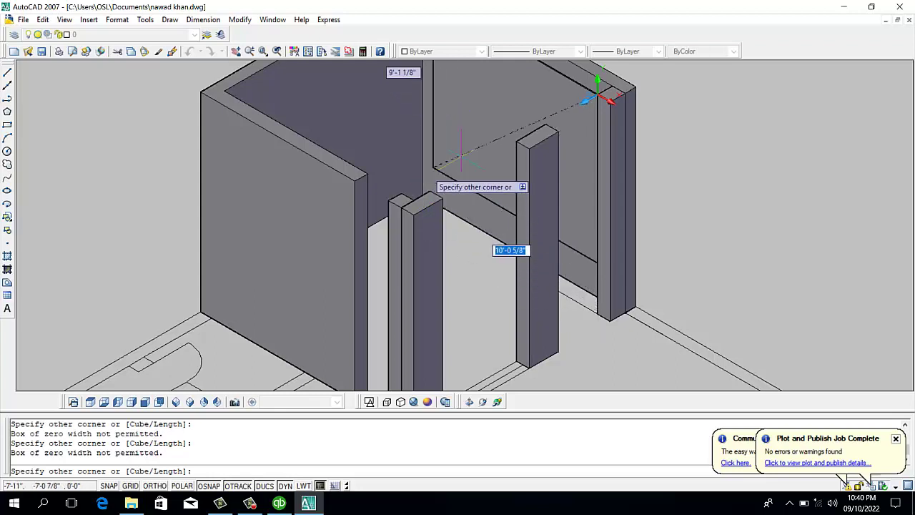
pyautogui.press('Escape')
pyautogui.press('Escape')
pyautogui.press('Escape')
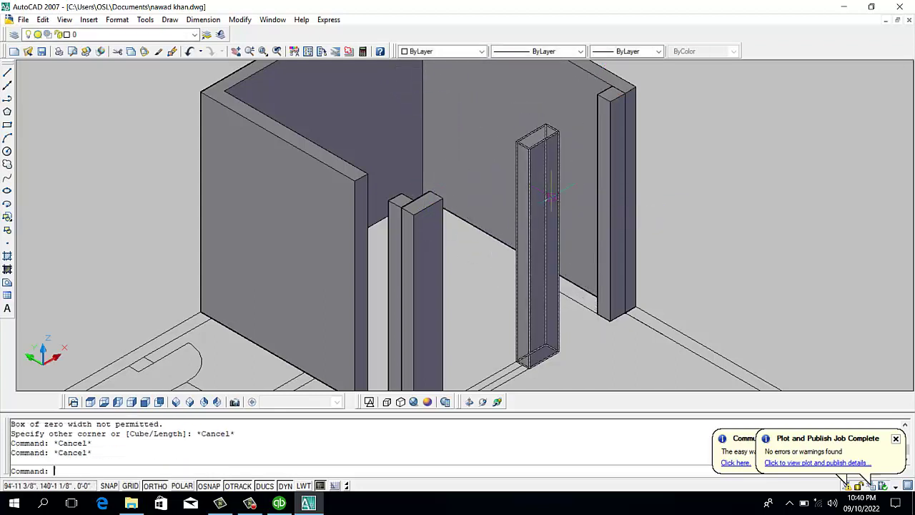
# - Reset the UCS to World and try a lintel box, then abandon it
pyautogui.write('ucs')
pyautogui.press('Return')
pyautogui.write('w')
pyautogui.press('Return')
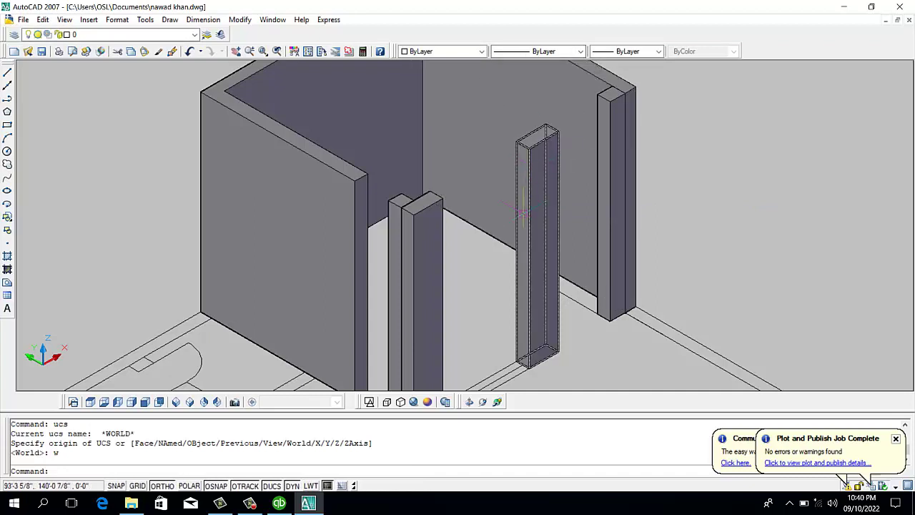
pyautogui.write('b')
pyautogui.press('Return')
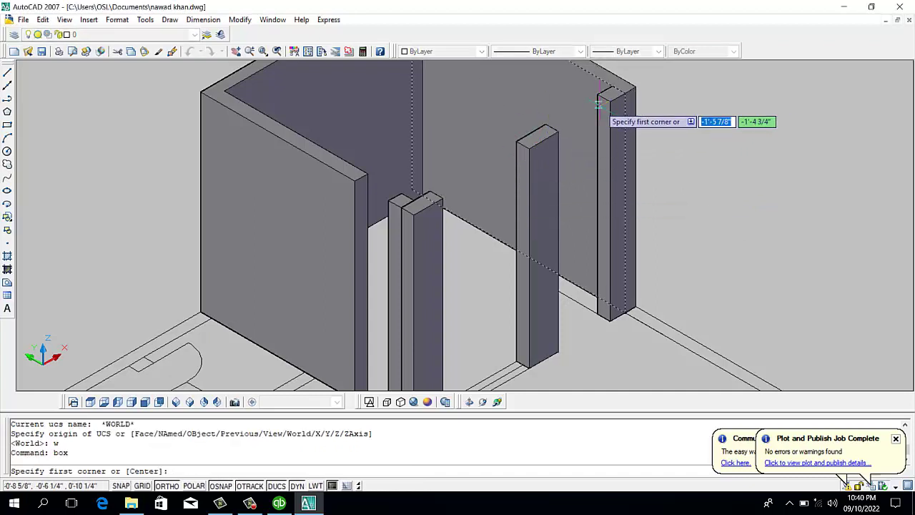
pyautogui.click(606, 105)
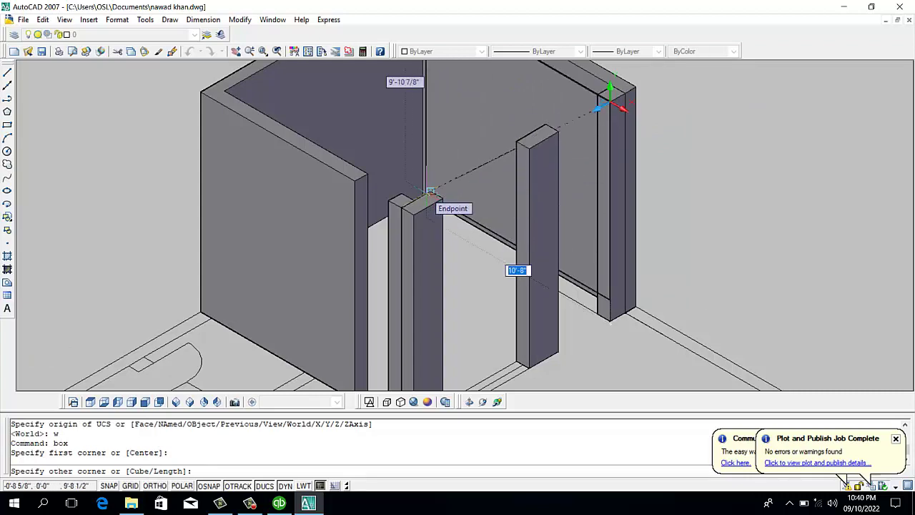
pyautogui.click(430, 191)
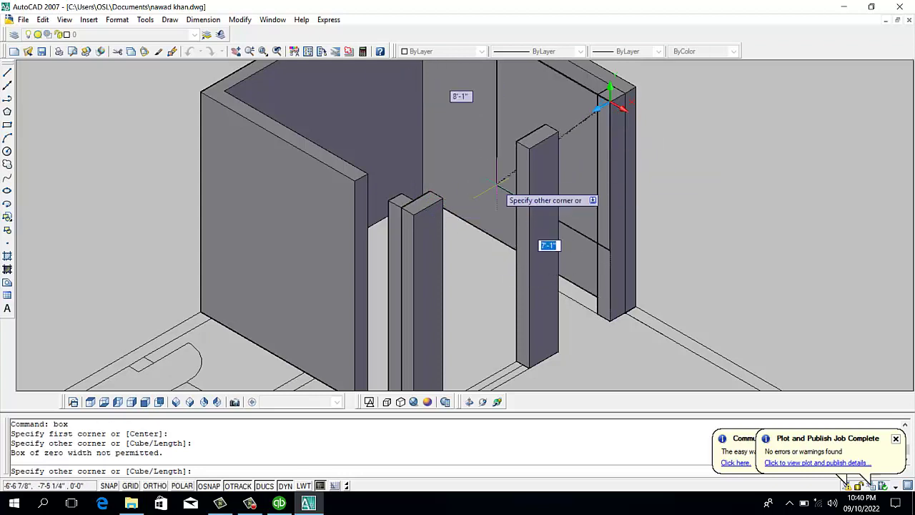
pyautogui.press('Escape')
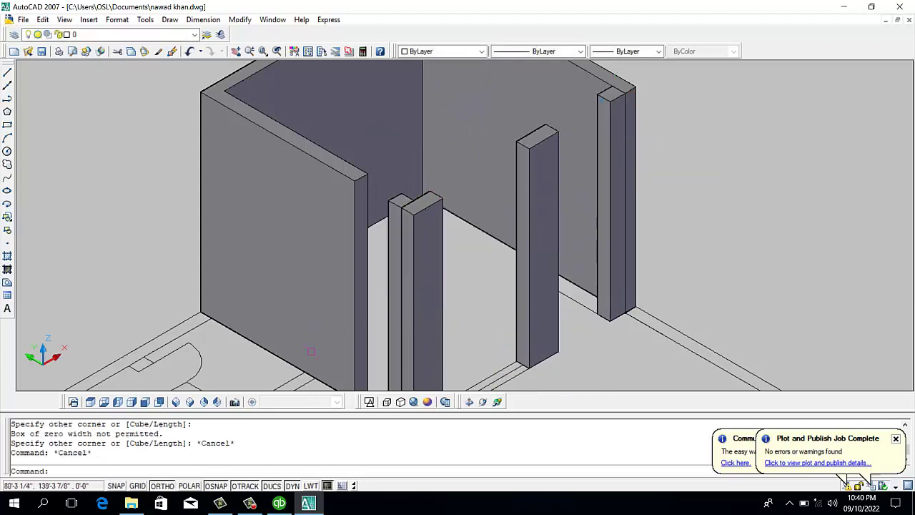
pyautogui.press('Escape')
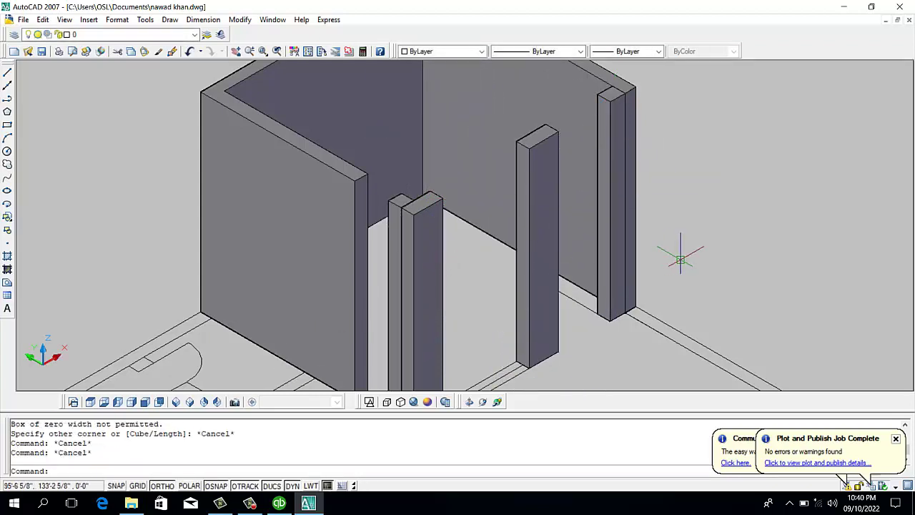
# - Draw a 1'-high box across the two jamb column tops as the lintel
pyautogui.write('box')
pyautogui.press('Return')
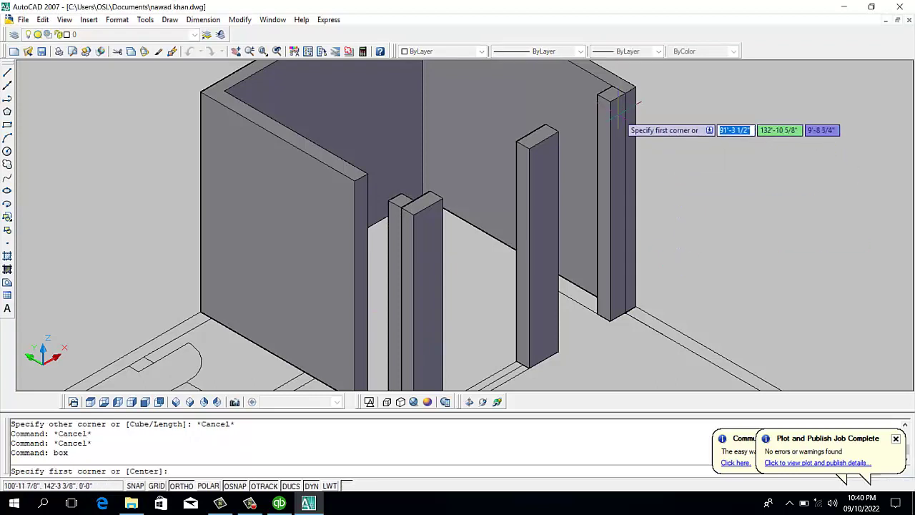
pyautogui.click(606, 93)
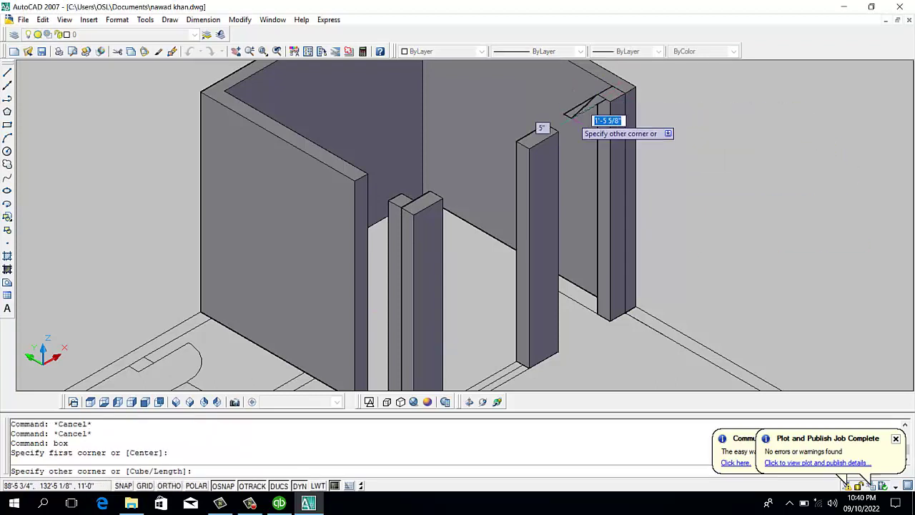
pyautogui.click(558, 131)
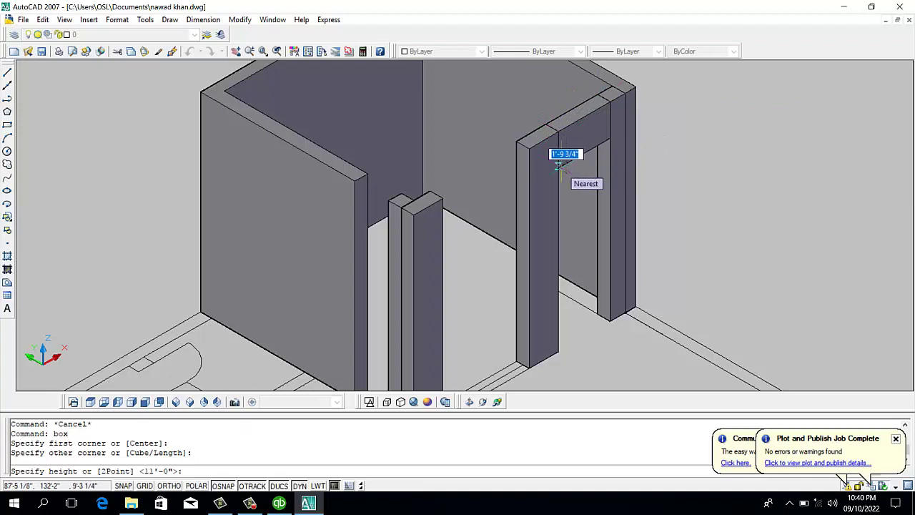
pyautogui.write('1')
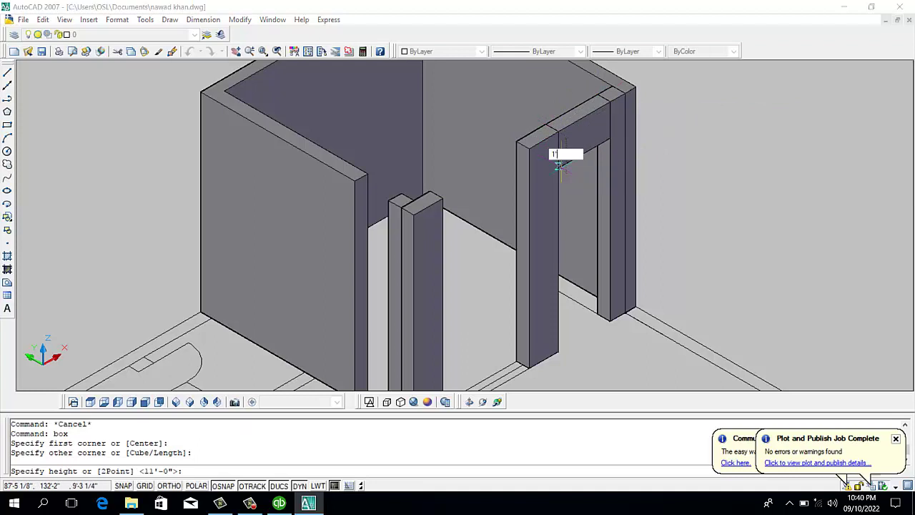
pyautogui.press('Return')
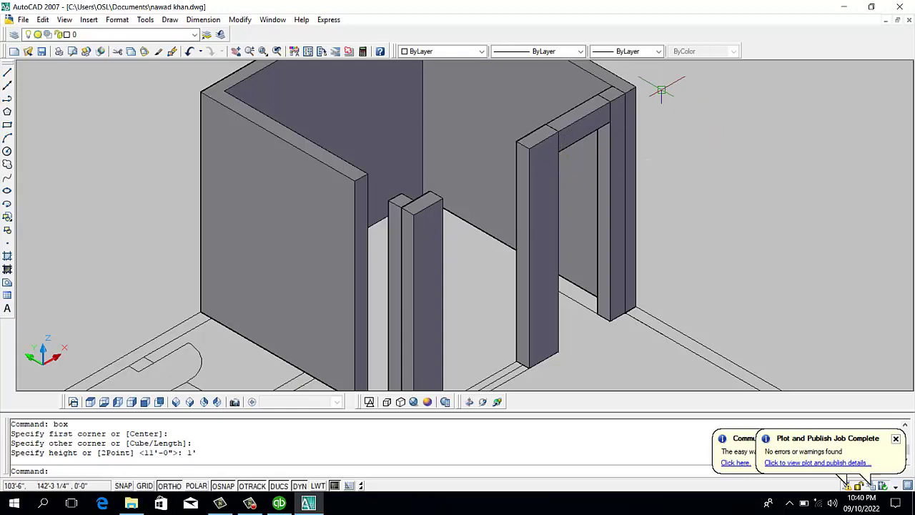
pyautogui.scroll(5, 622, 75)
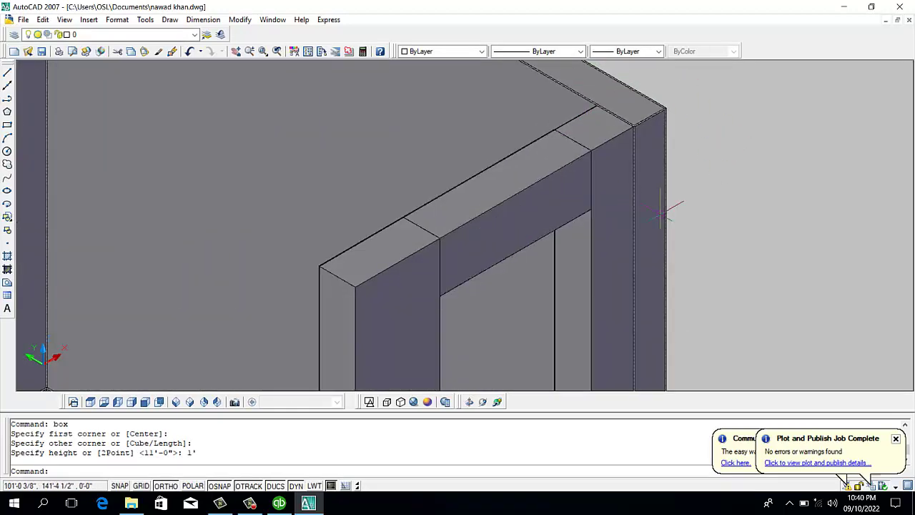
pyautogui.write('m')
pyautogui.press('Return')
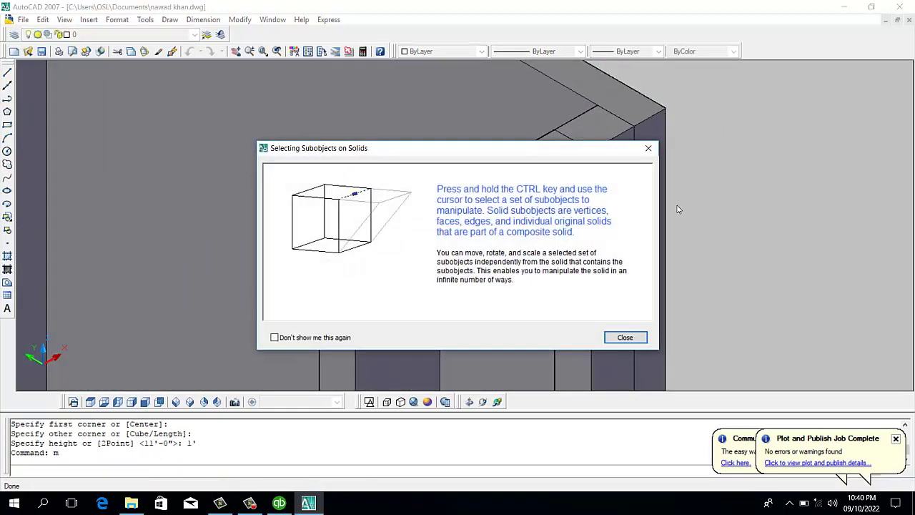
pyautogui.press('Return')
pyautogui.press('Escape')
pyautogui.press('Escape')
pyautogui.press('Escape')
# - Copy the lintel twice to lower points in the opening from its corner
pyautogui.write('co')
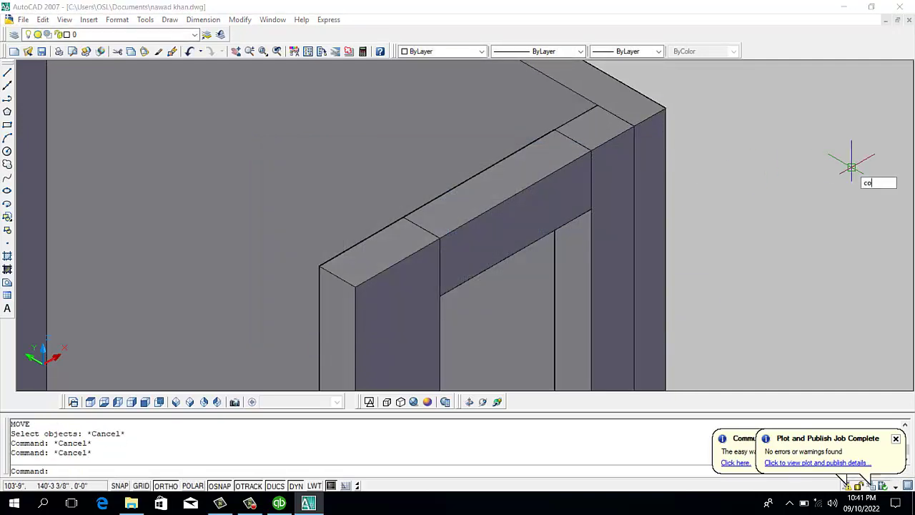
pyautogui.press('Return')
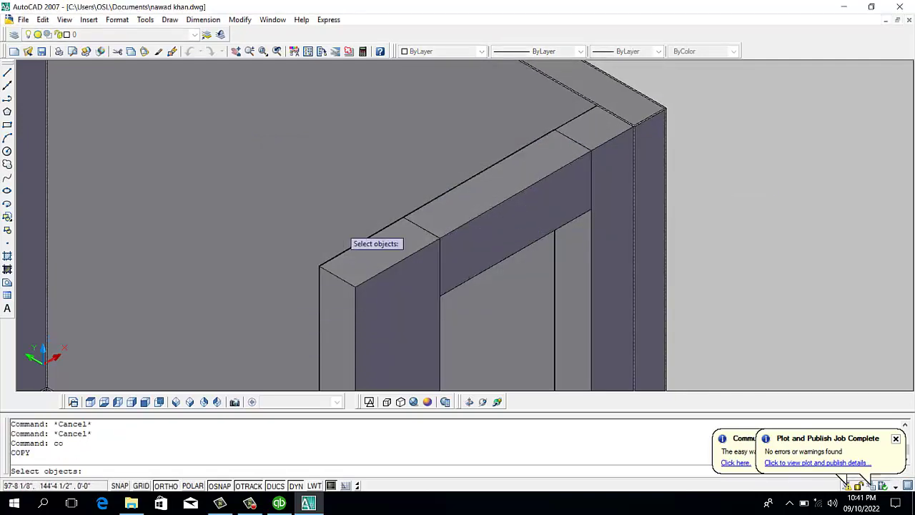
pyautogui.click(484, 266)
pyautogui.press('Return')
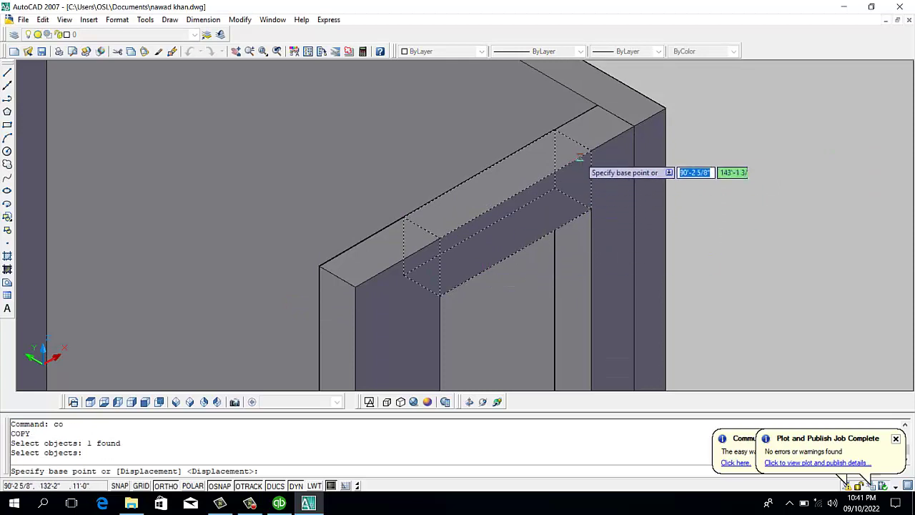
pyautogui.click(590, 150)
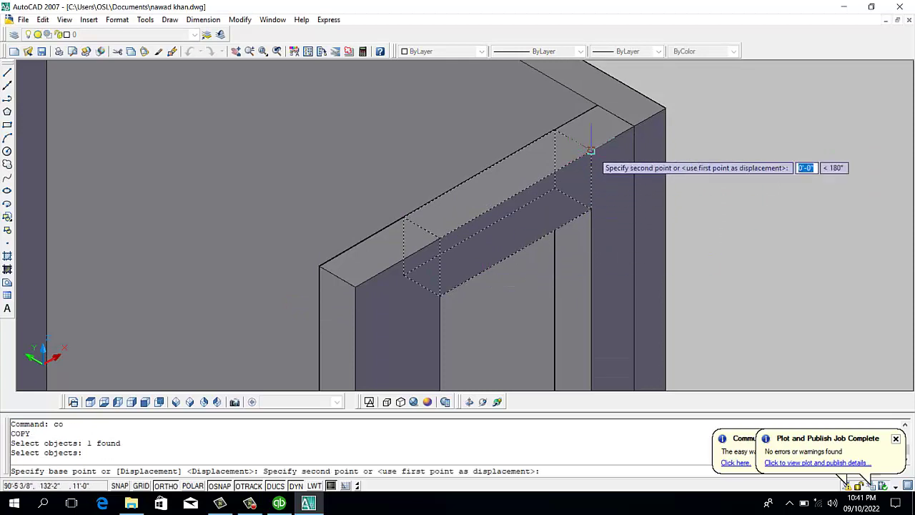
pyautogui.click(590, 209)
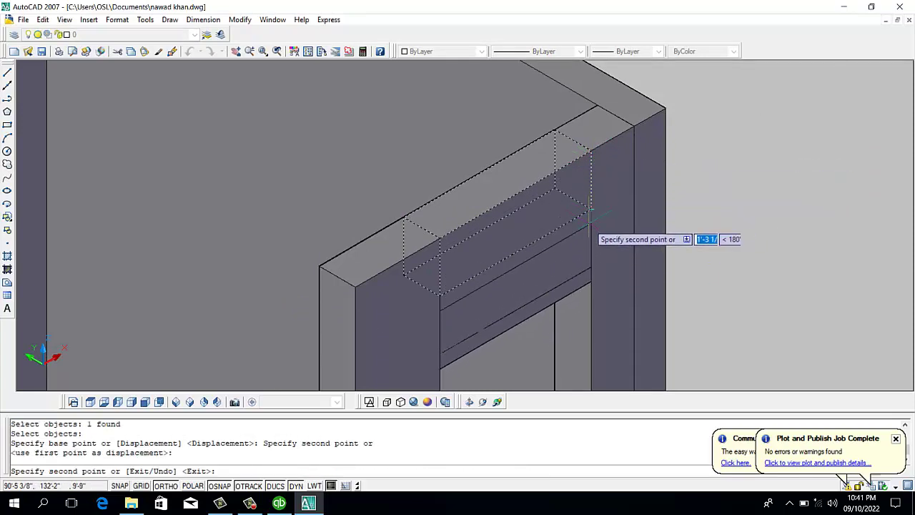
pyautogui.click(590, 266)
pyautogui.press('Escape')
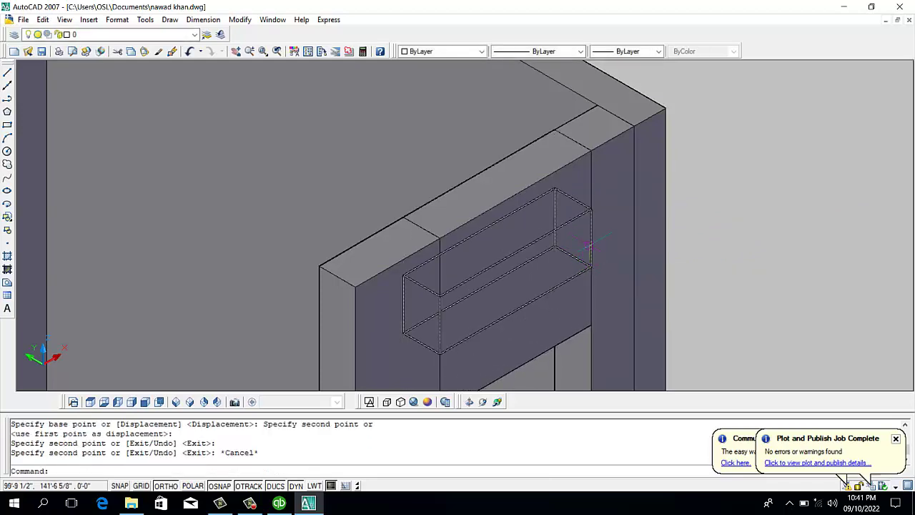
# - Delete the surplus lintel copy
pyautogui.click(591, 243)
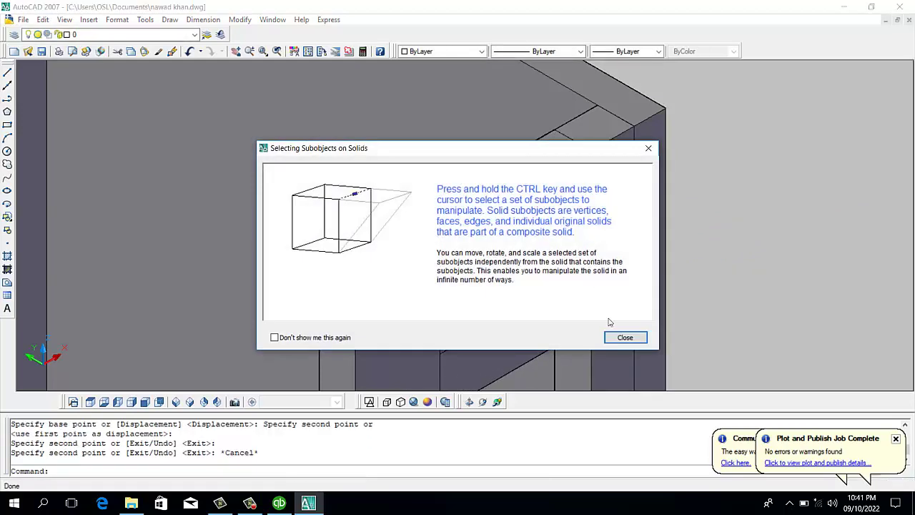
pyautogui.click(624, 337)
pyautogui.press('Delete')
pyautogui.scroll(-3, 738, 169)
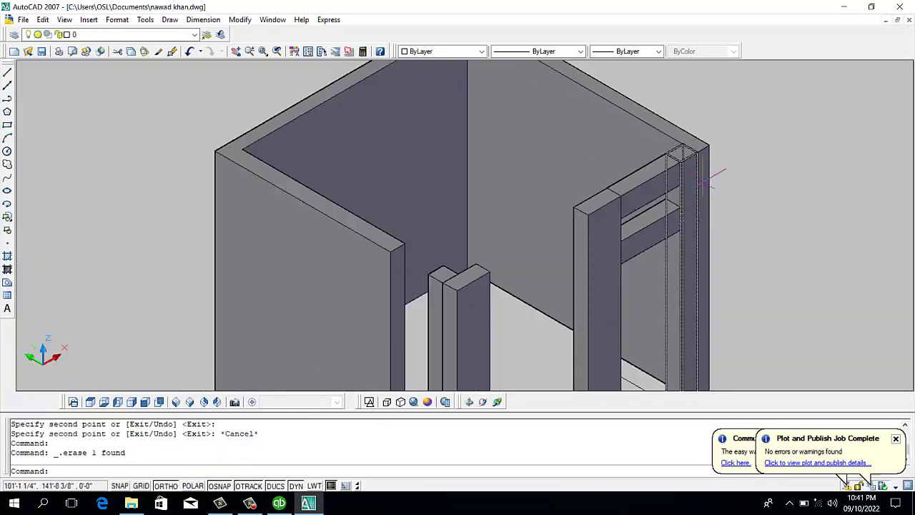
pyautogui.scroll(-2, 737, 168)
pyautogui.scroll(3, 738, 168)
pyautogui.write('box')
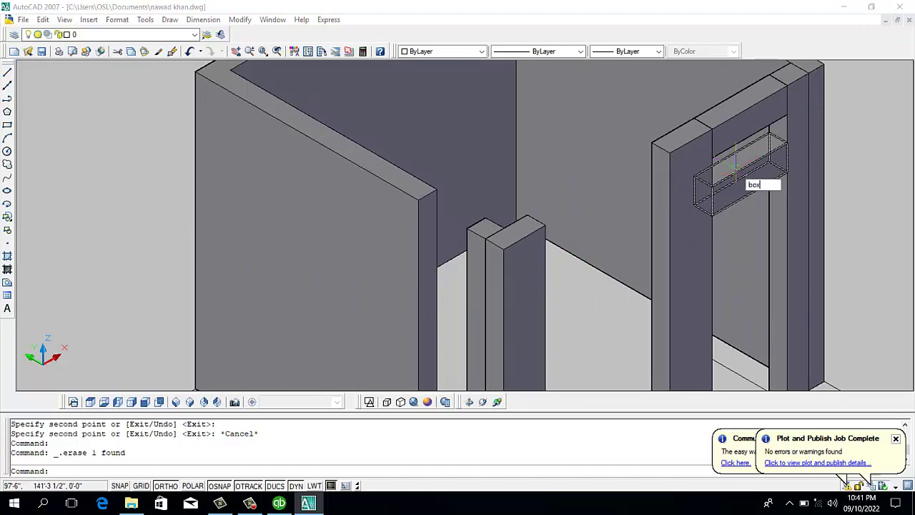
pyautogui.press('Return')
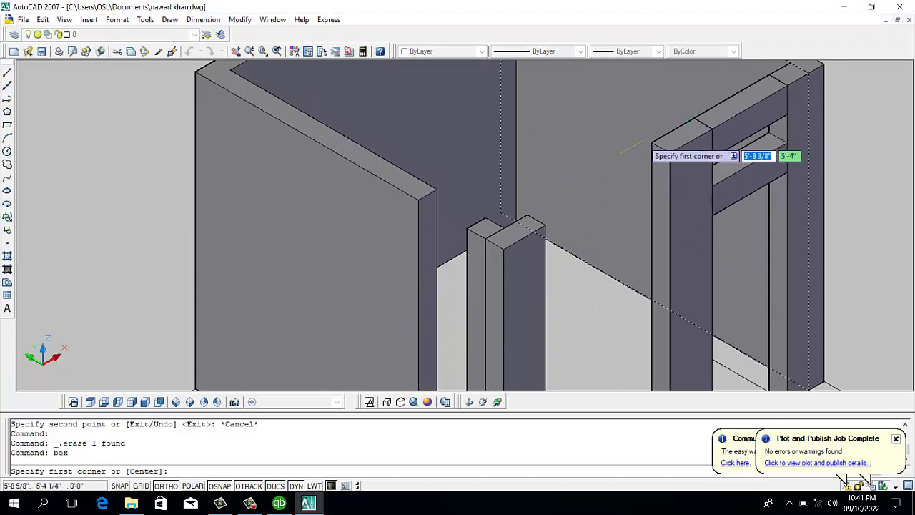
pyautogui.click(652, 147)
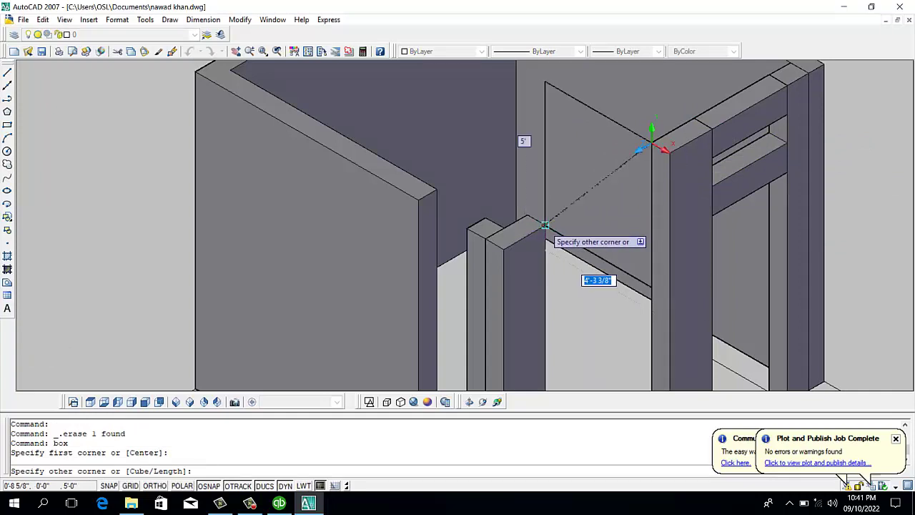
pyautogui.scroll(2, 545, 219)
pyautogui.scroll(1, 545, 217)
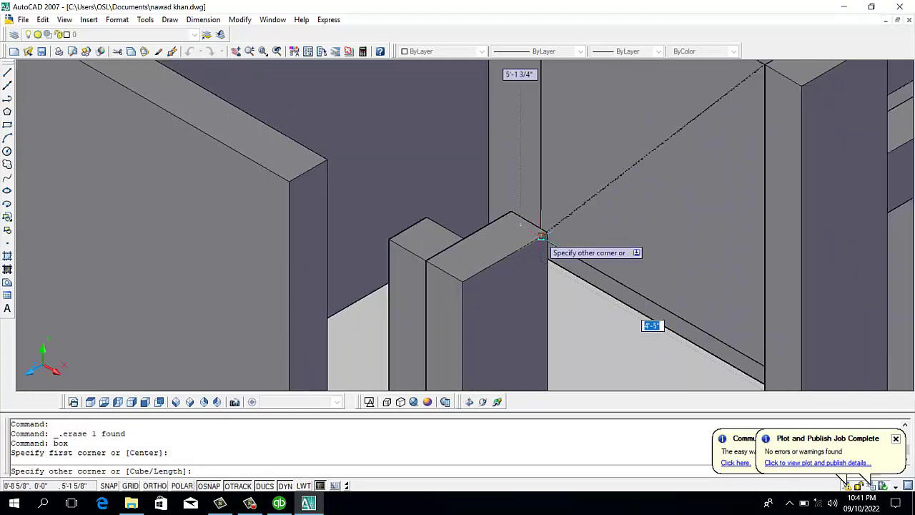
pyautogui.click(541, 235)
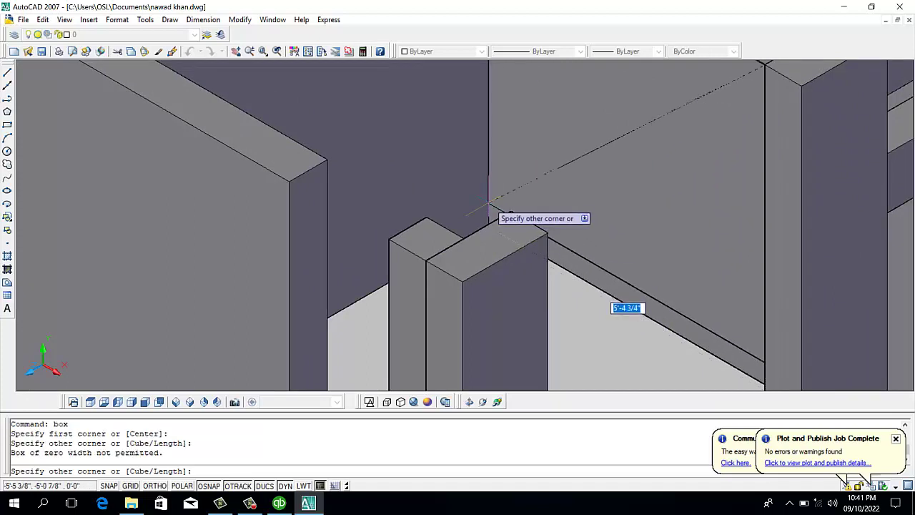
pyautogui.press('Escape')
pyautogui.scroll(-1, 588, 285)
pyautogui.scroll(-3, 590, 256)
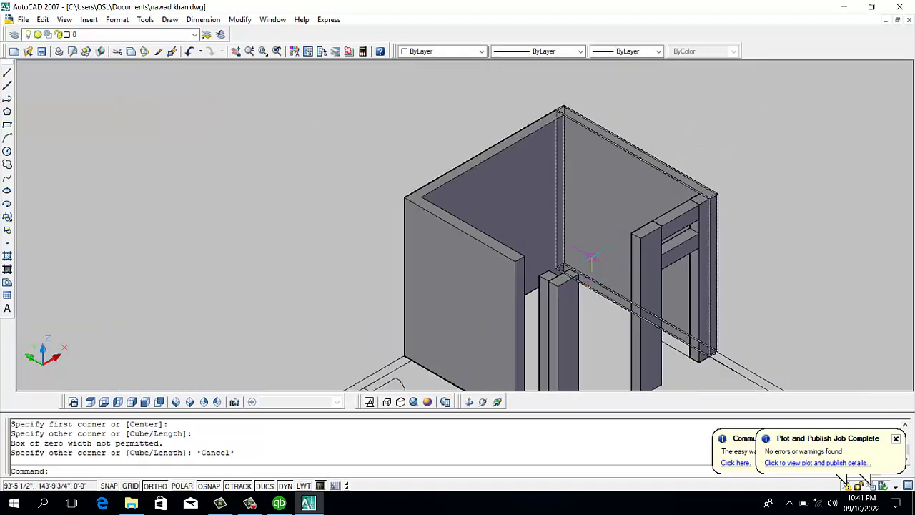
pyautogui.write('bo')
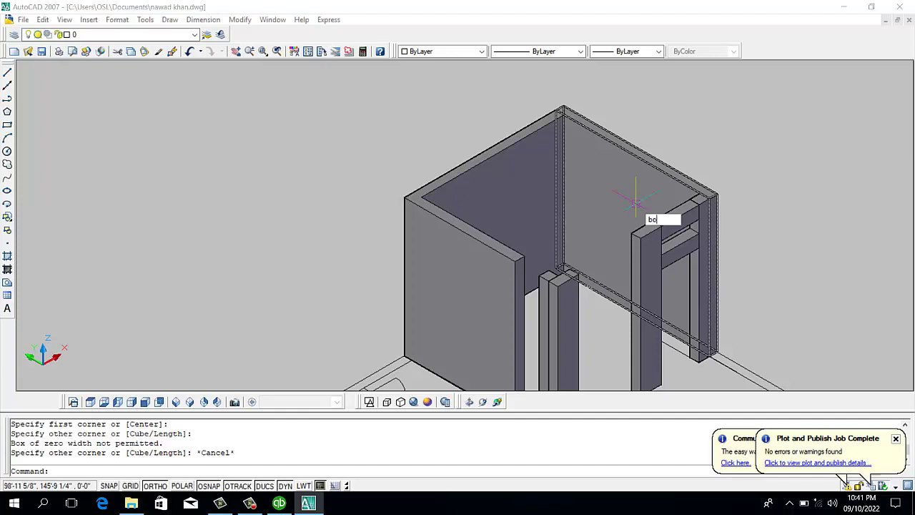
pyautogui.write('x')
pyautogui.press('Return')
pyautogui.scroll(2, 579, 268)
pyautogui.scroll(2, 579, 268)
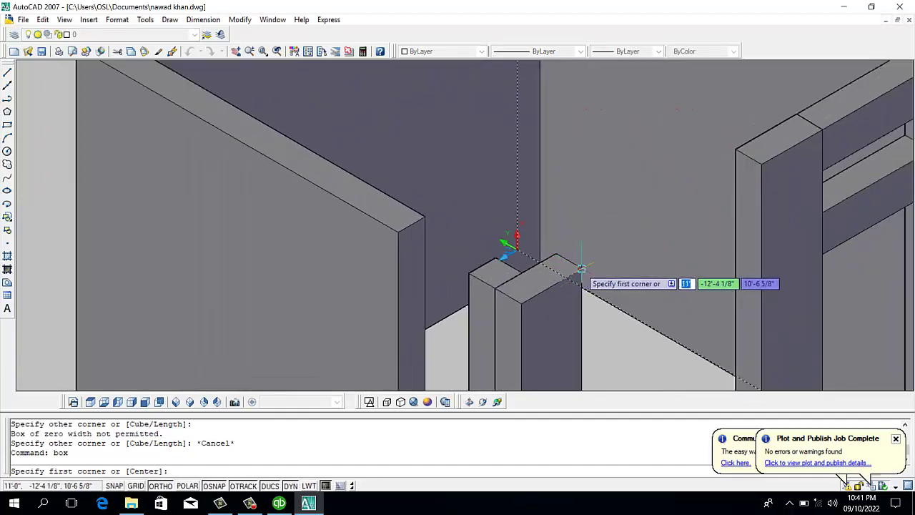
pyautogui.press('Escape')
pyautogui.keyDown('ctrl'); pyautogui.click(608, 309); pyautogui.keyUp('ctrl')
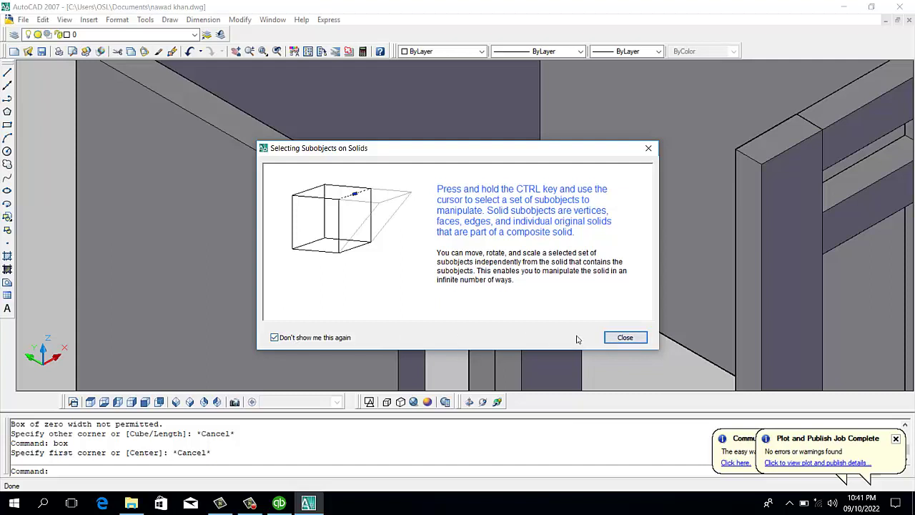
pyautogui.click(616, 339)
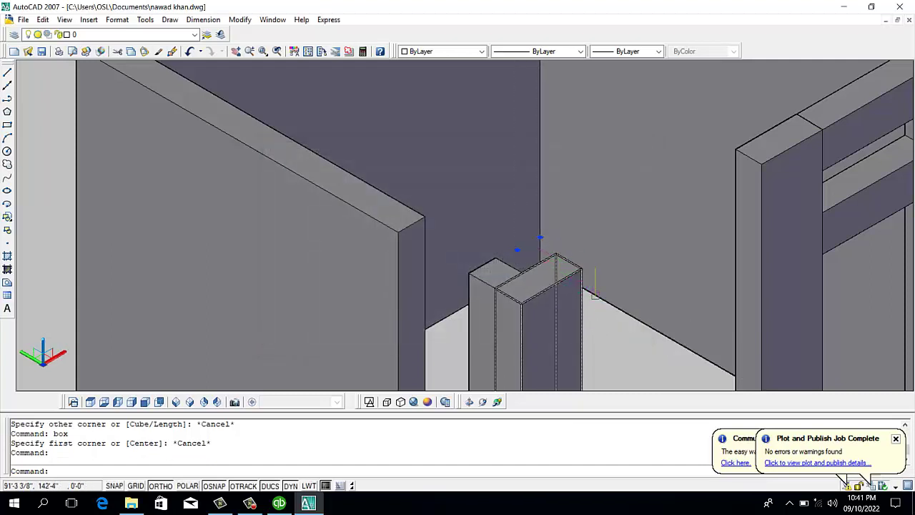
pyautogui.press('Escape')
pyautogui.press('Escape')
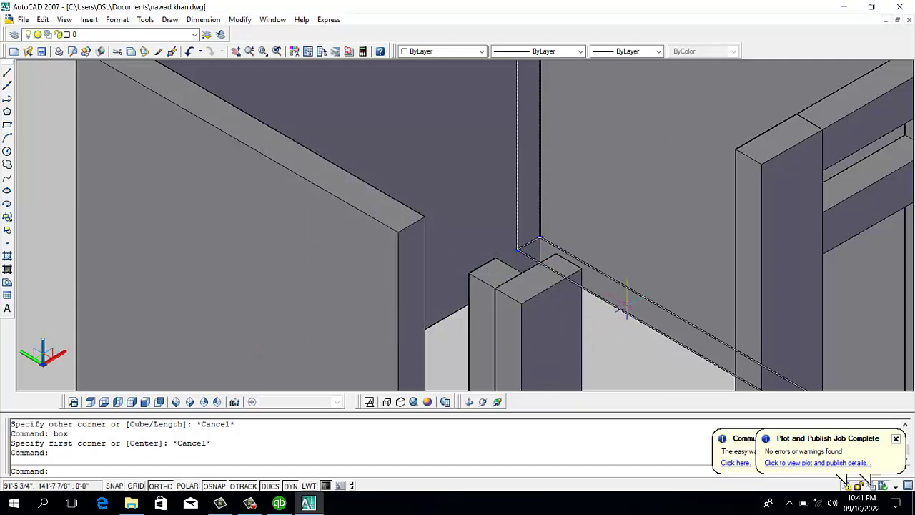
pyautogui.press('Delete')
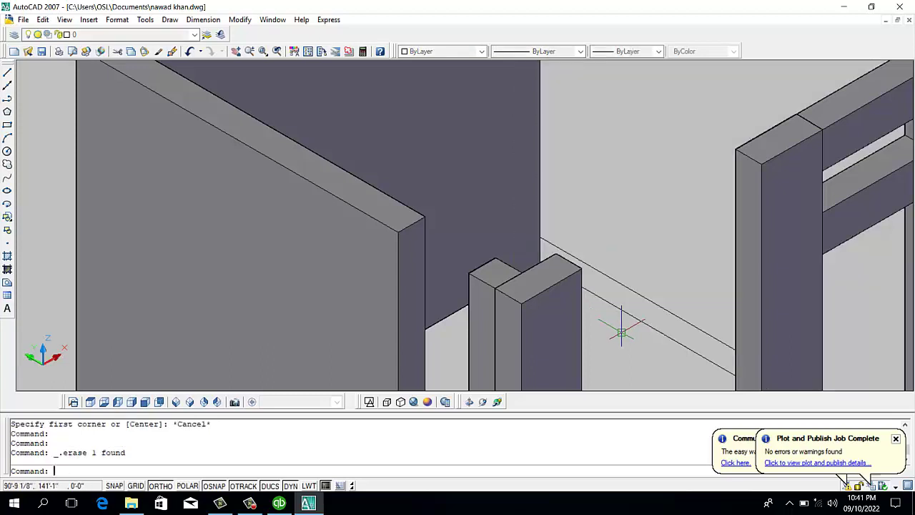
pyautogui.hotkey('ctrl', 'z')
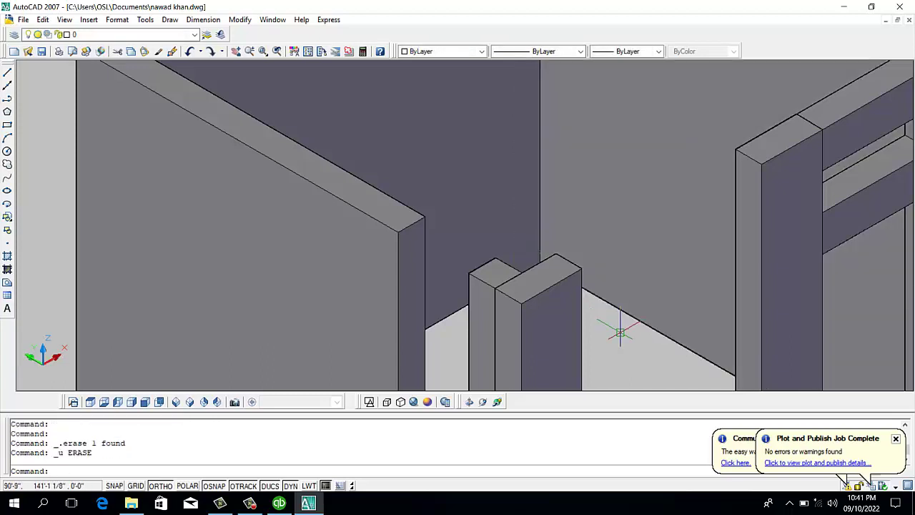
# - Draw a 1'-high box lintel between the two column tops
pyautogui.write('box')
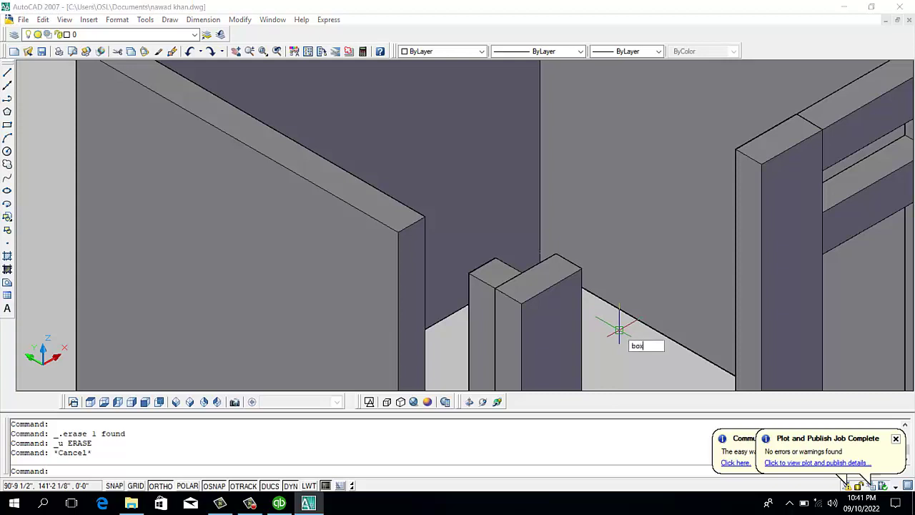
pyautogui.press('Return')
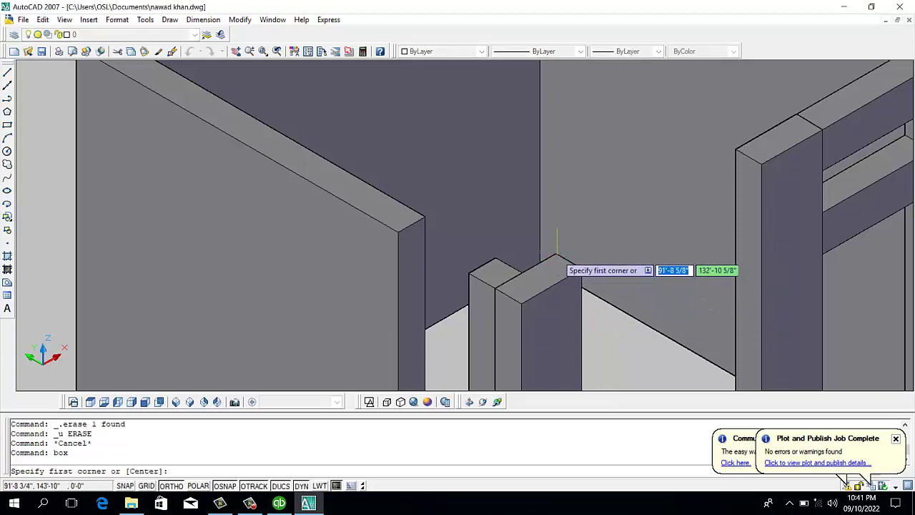
pyautogui.click(561, 254)
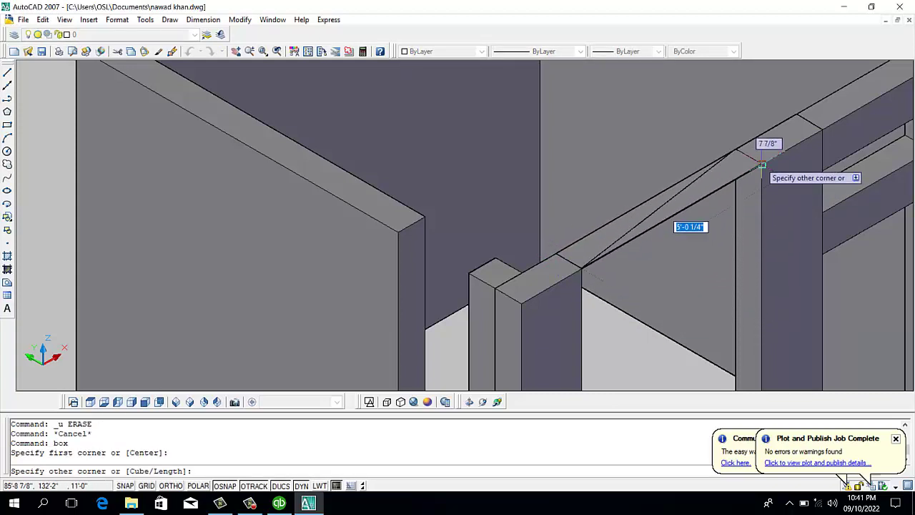
pyautogui.write('5')
pyautogui.click(762, 165)
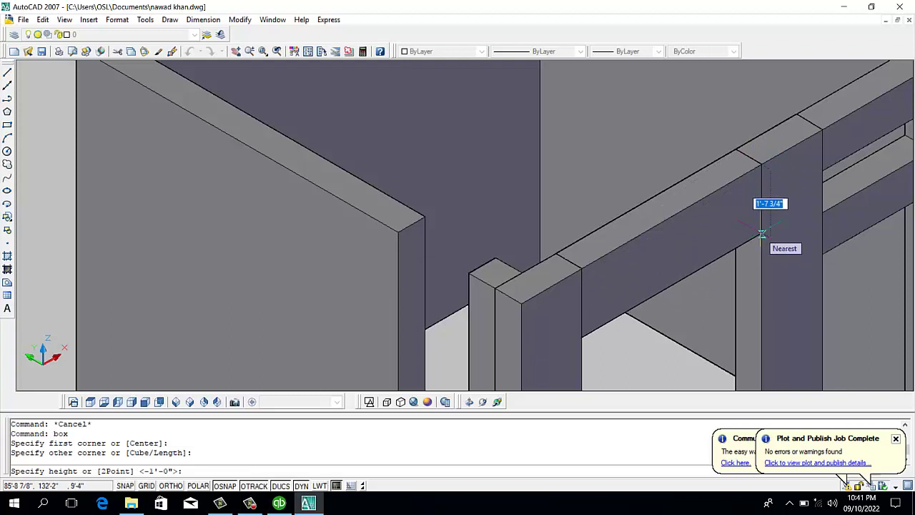
pyautogui.write("1'")
pyautogui.press('Return')
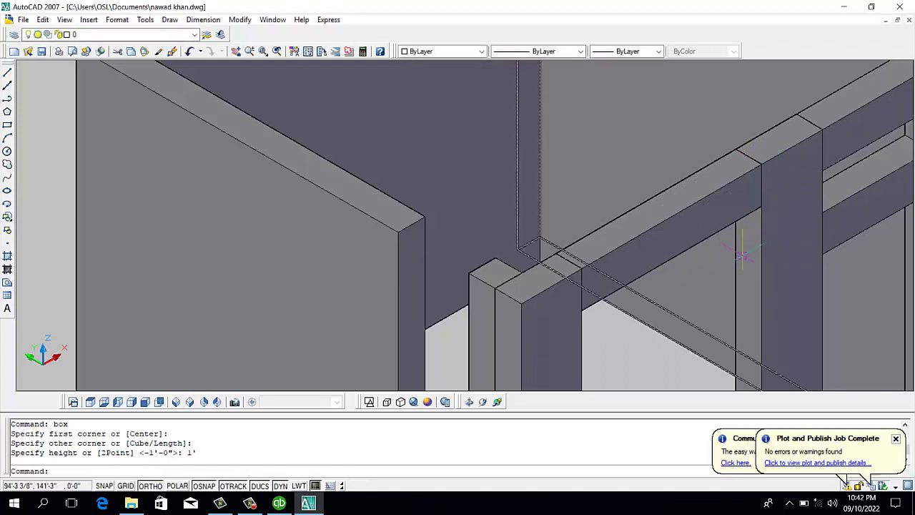
# - Copy the lintel down twice, then delete the unwanted lower copy
pyautogui.write('co')
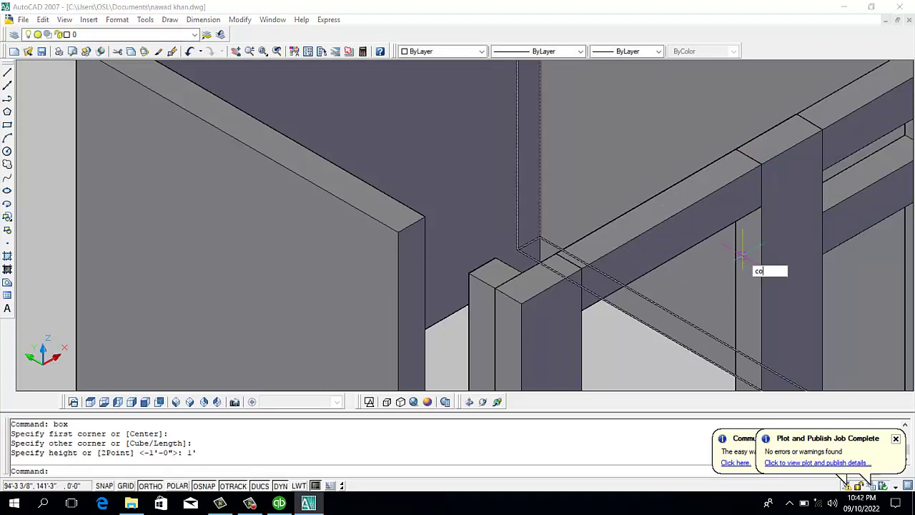
pyautogui.press('Return')
pyautogui.click(718, 225)
pyautogui.press('Return')
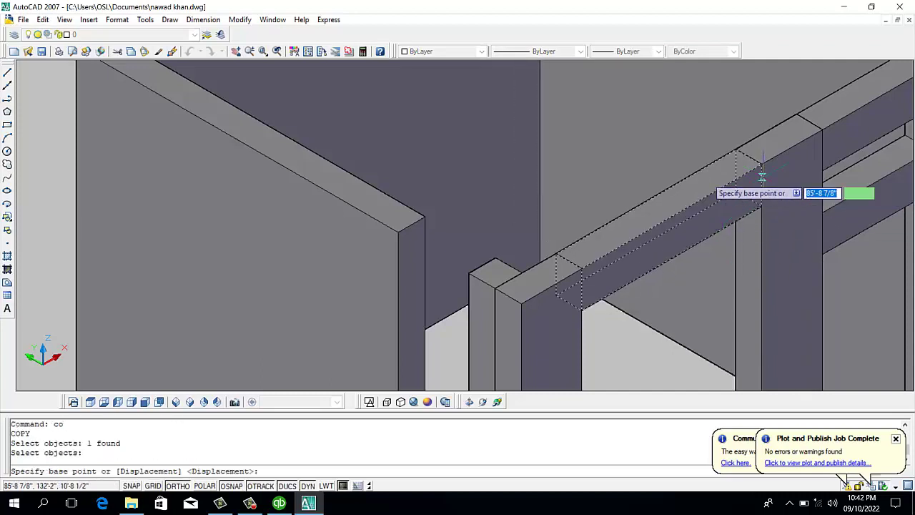
pyautogui.click(762, 175)
pyautogui.click(760, 203)
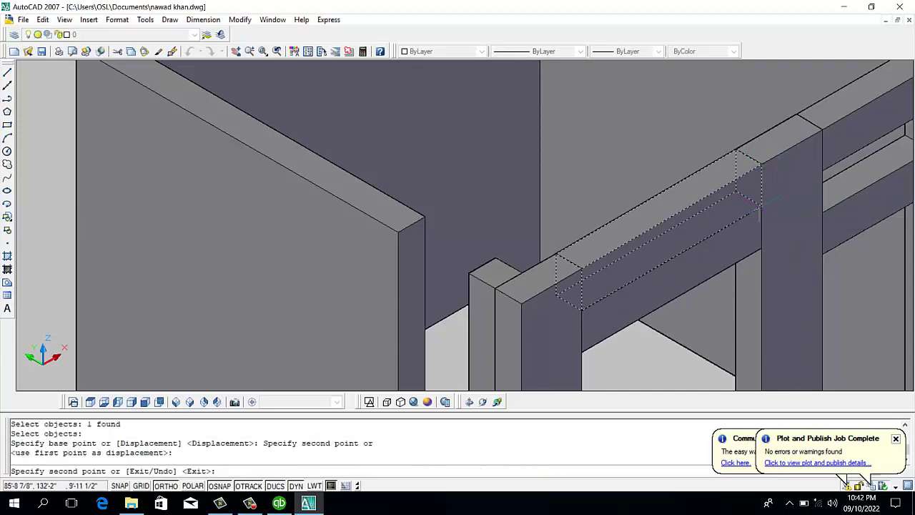
pyautogui.click(762, 248)
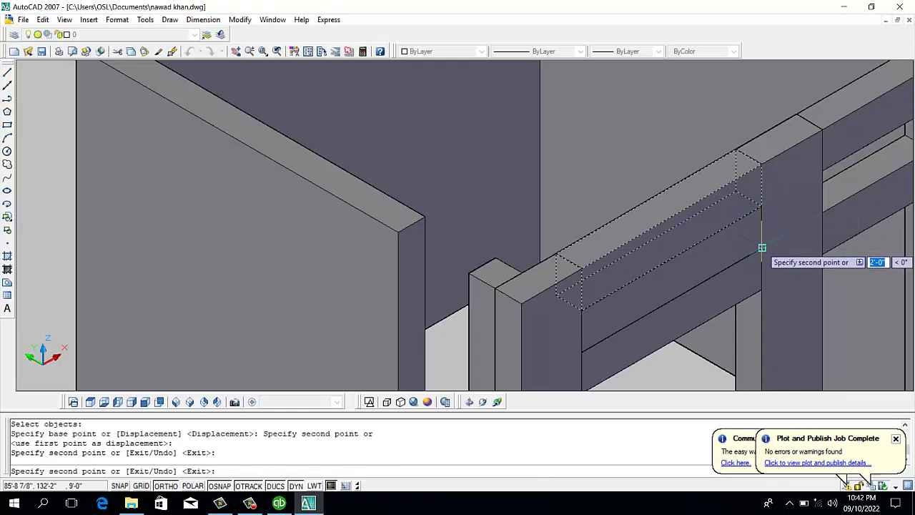
pyautogui.press('Escape')
pyautogui.click(761, 232)
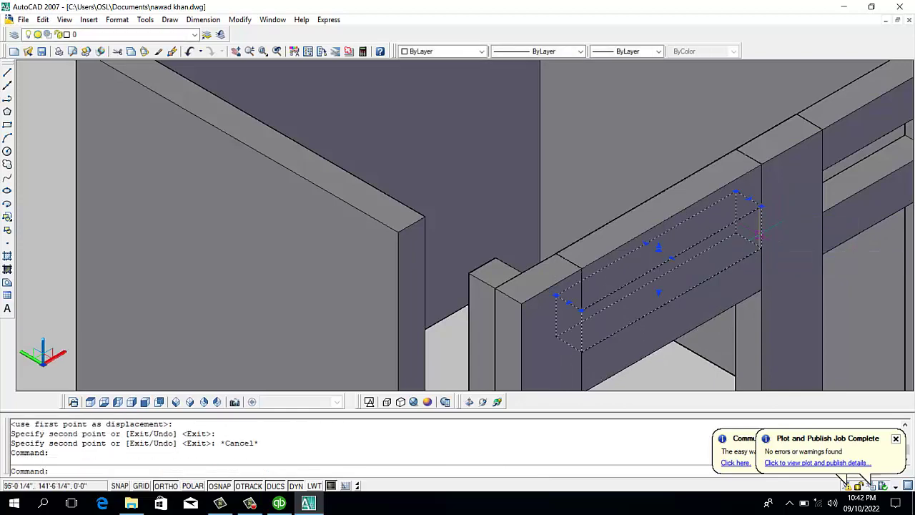
pyautogui.press('Delete')
# - Draw a 3'-high box spanning the window opening between the jamb columns as the sill wall
pyautogui.scroll(-5, 611, 197)
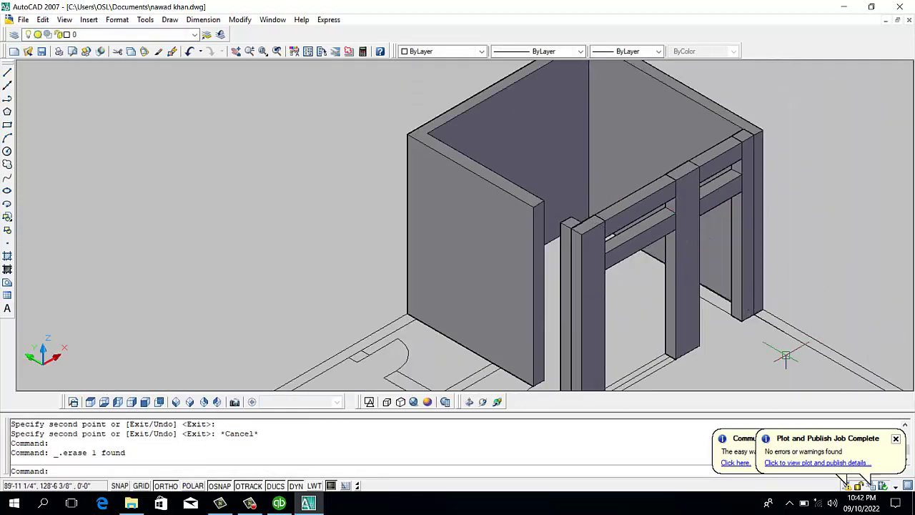
pyautogui.scroll(-2, 784, 355)
pyautogui.scroll(1, 762, 290)
pyautogui.scroll(4, 704, 285)
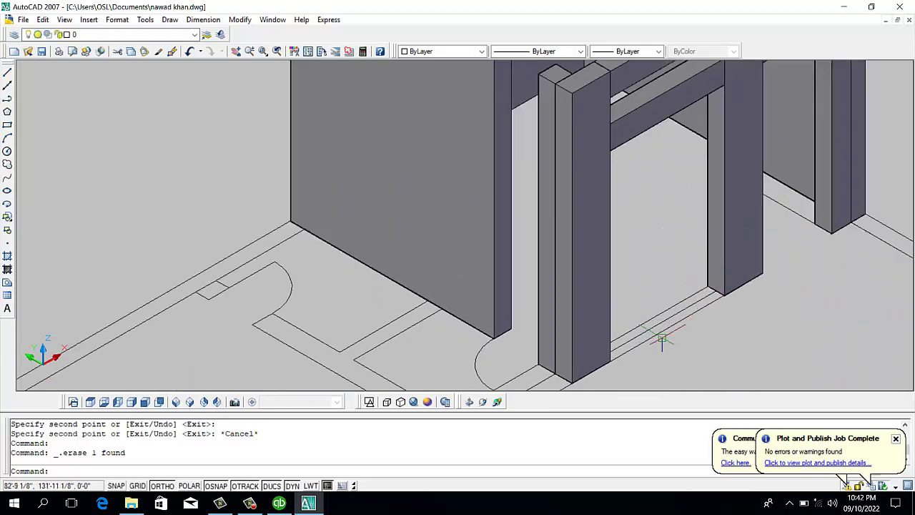
pyautogui.write('box')
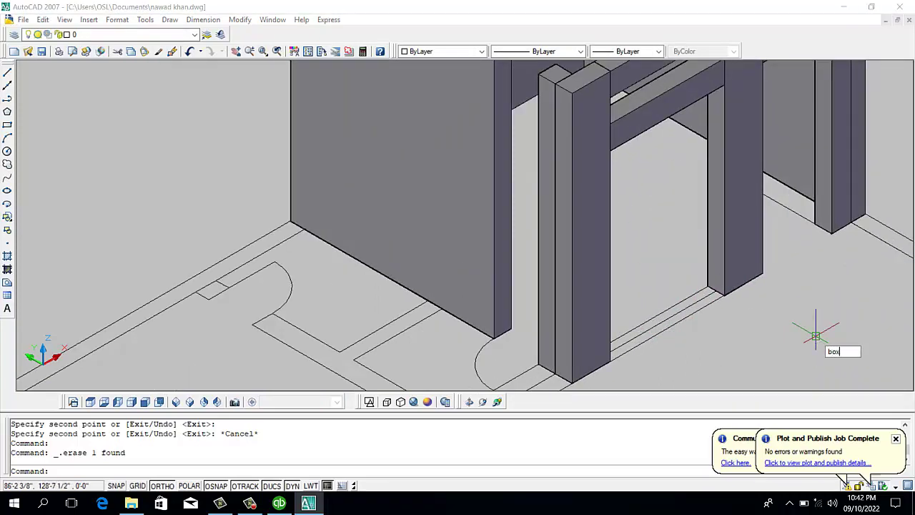
pyautogui.press('Return')
pyautogui.click(614, 352)
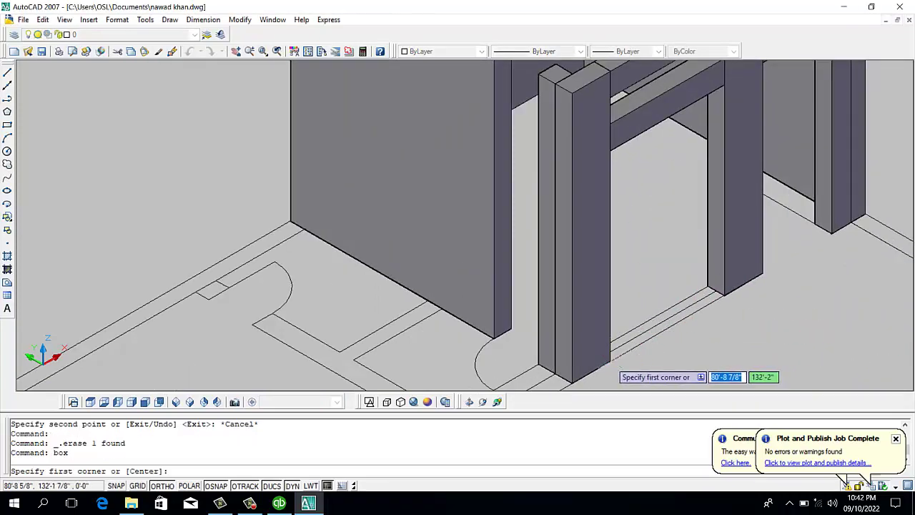
pyautogui.click(716, 271)
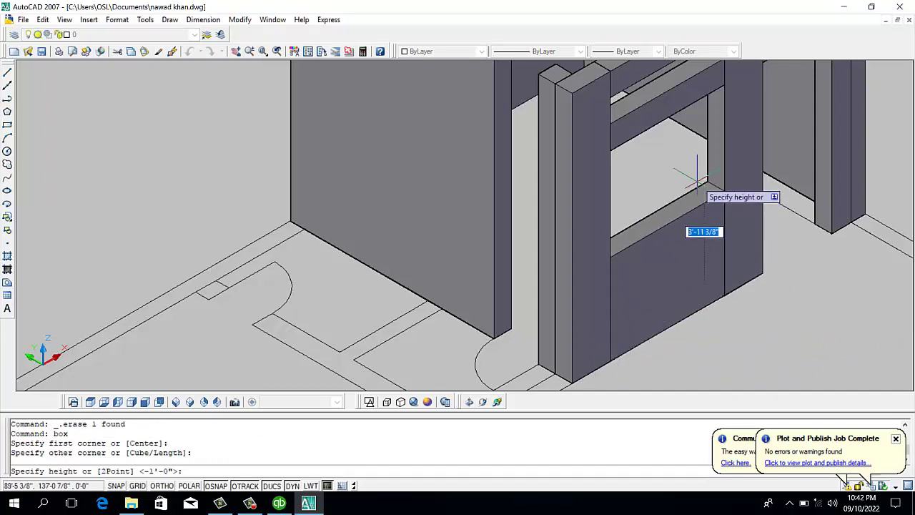
pyautogui.write('3')
pyautogui.press('Return')
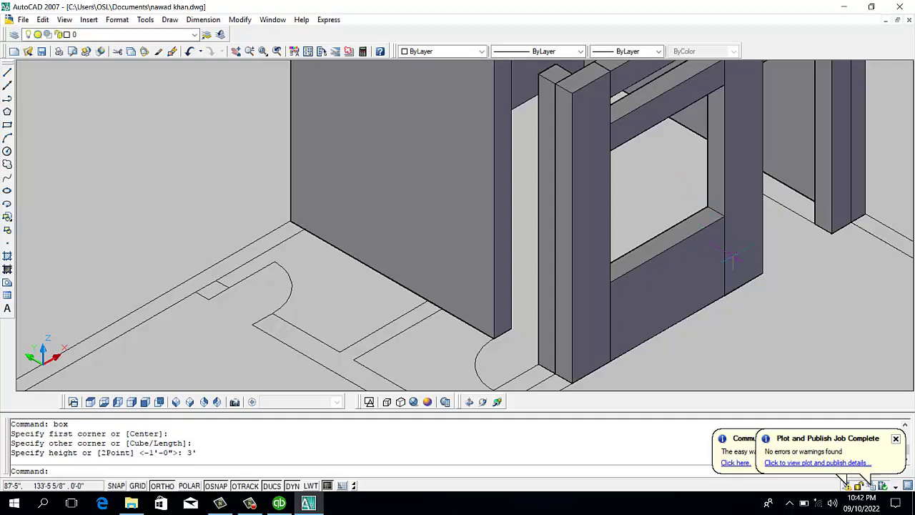
pyautogui.scroll(-2, 772, 166)
pyautogui.scroll(-2, 772, 166)
pyautogui.scroll(3, 772, 166)
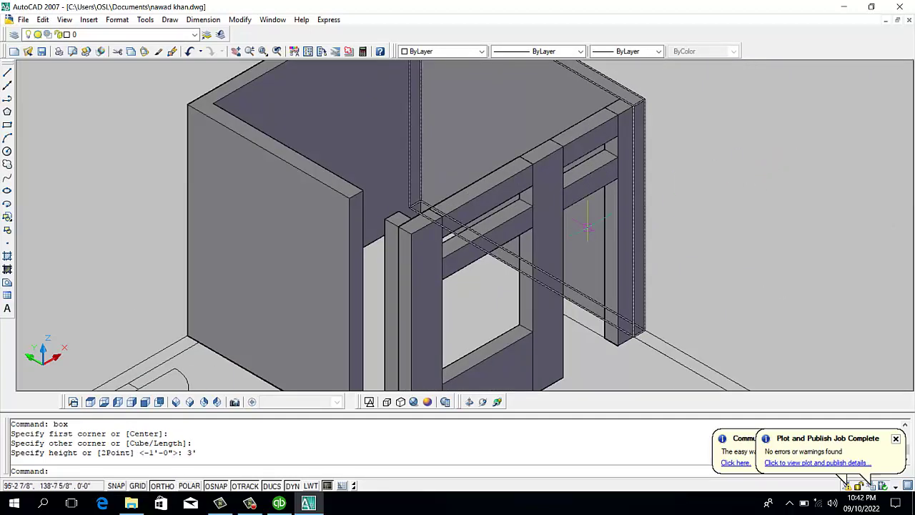
# - Save the drawing with QSAVE, then switch to another open program
pyautogui.hotkey('ctrl', 's')
pyautogui.click(250, 504)
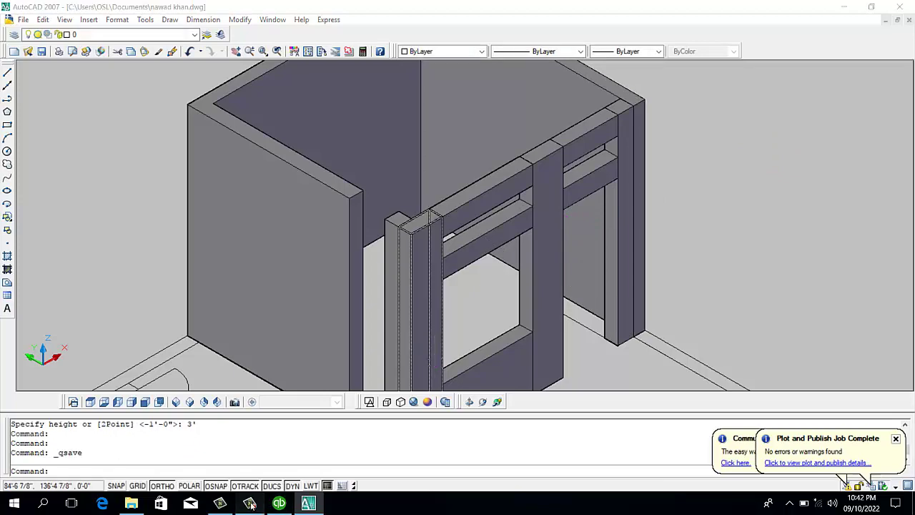